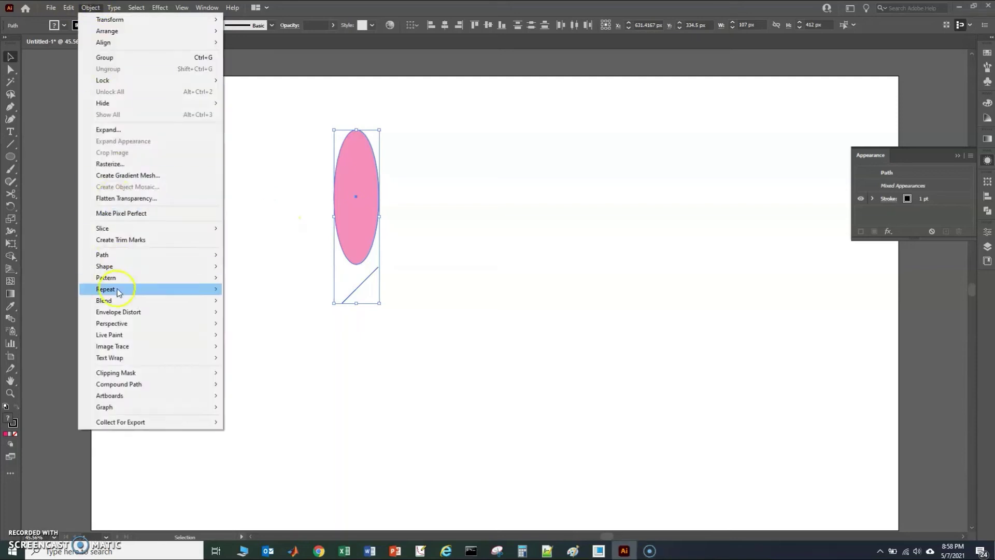
Make the pink ellipse and line a 32-copy radial repeat with a smaller ring radius.
mouse_move(151, 288)
left_click(246, 289)
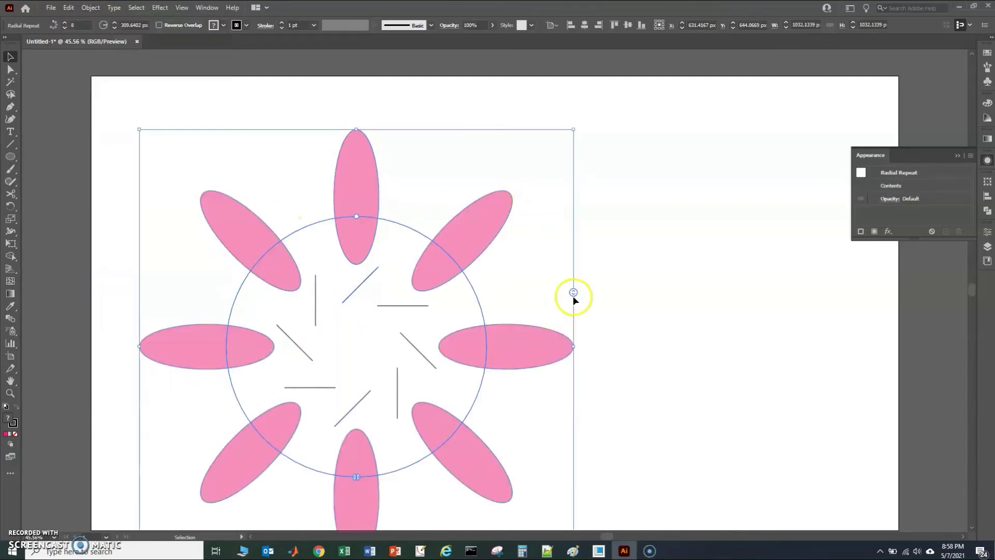
left_click_drag(573, 292, 535, 164)
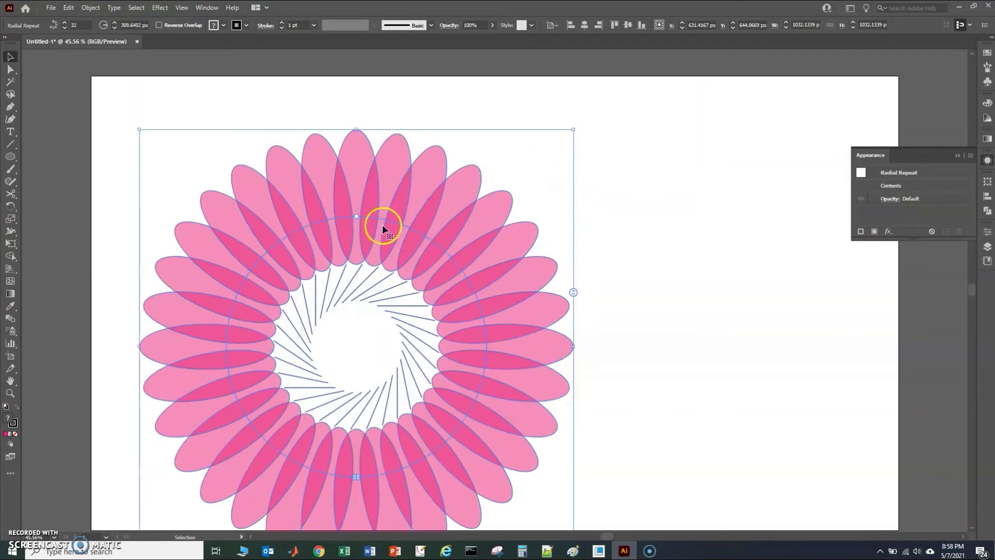
left_click_drag(356, 216, 355, 271)
left_click(591, 349)
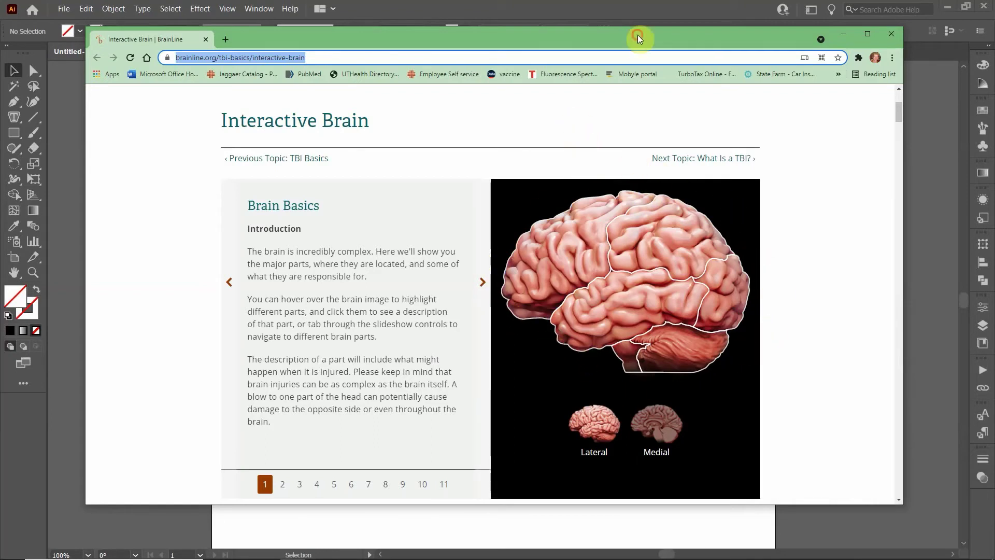
Bring BrainLine's Interactive Brain photo fully into view in Chrome and start a Snagit capture.
left_click_drag(637, 36, 630, 35)
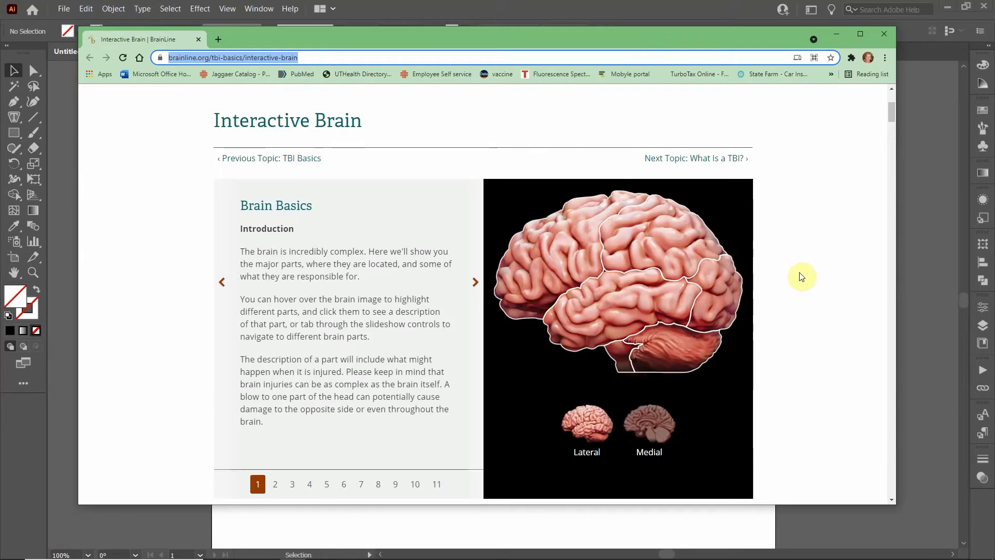
left_click(317, 59)
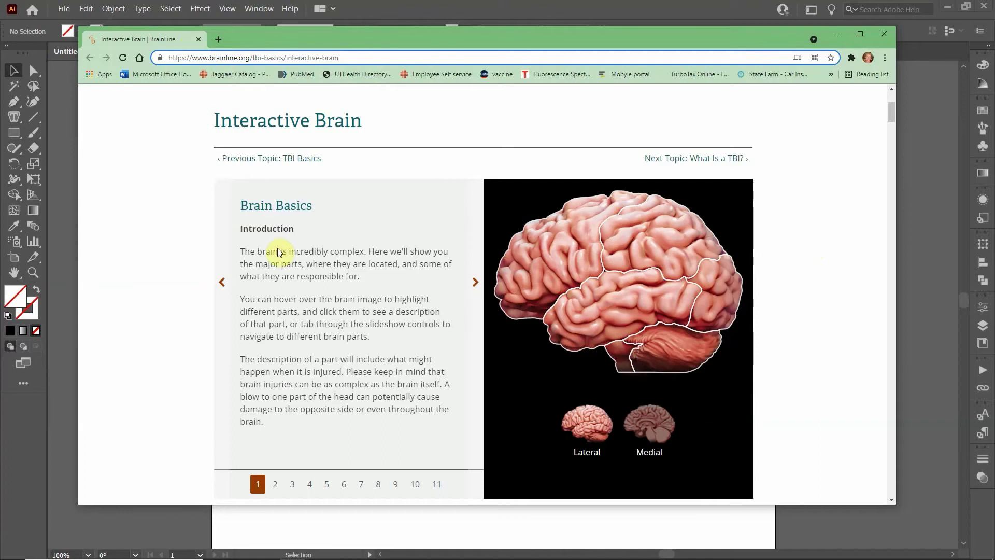
scroll(283, 252, "up", 4)
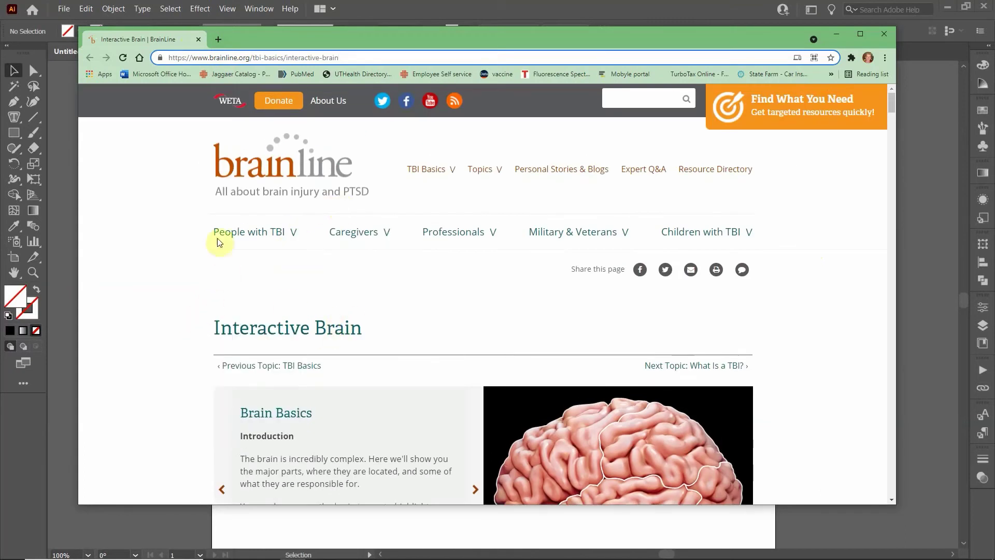
scroll(207, 286, "down", 4)
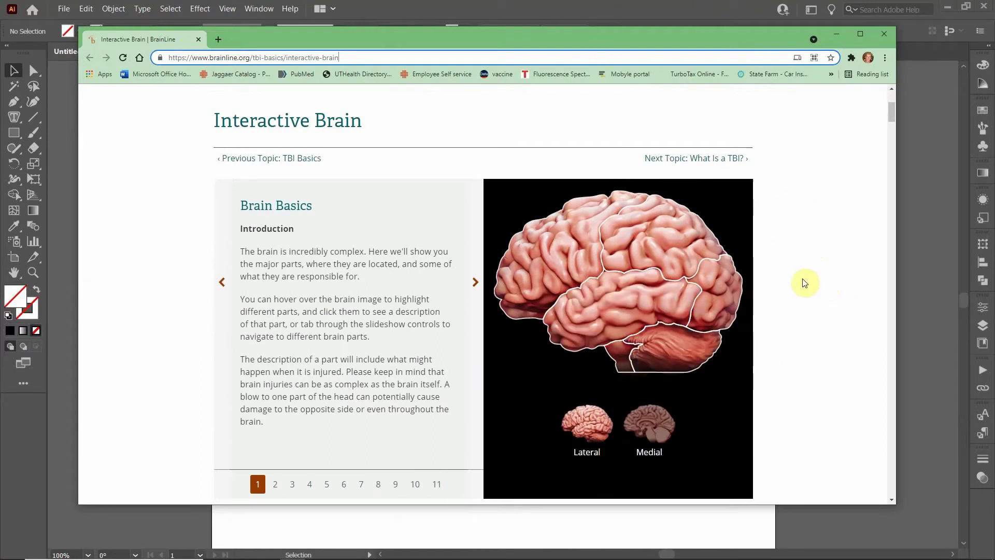
key("Print")
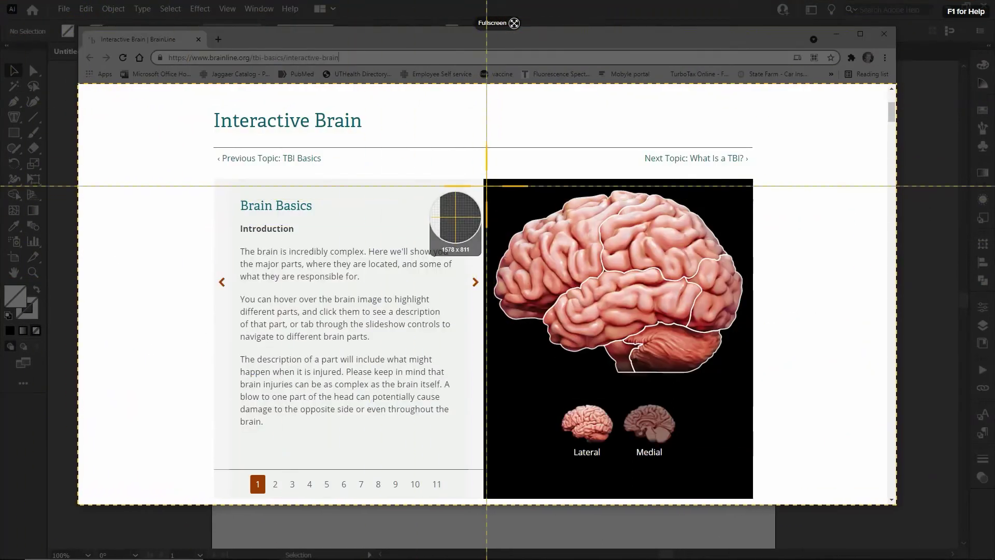
Capture the brain photo region from the web page, redoing the capture once.
left_click_drag(494, 192, 748, 384)
mouse_move(300, 557)
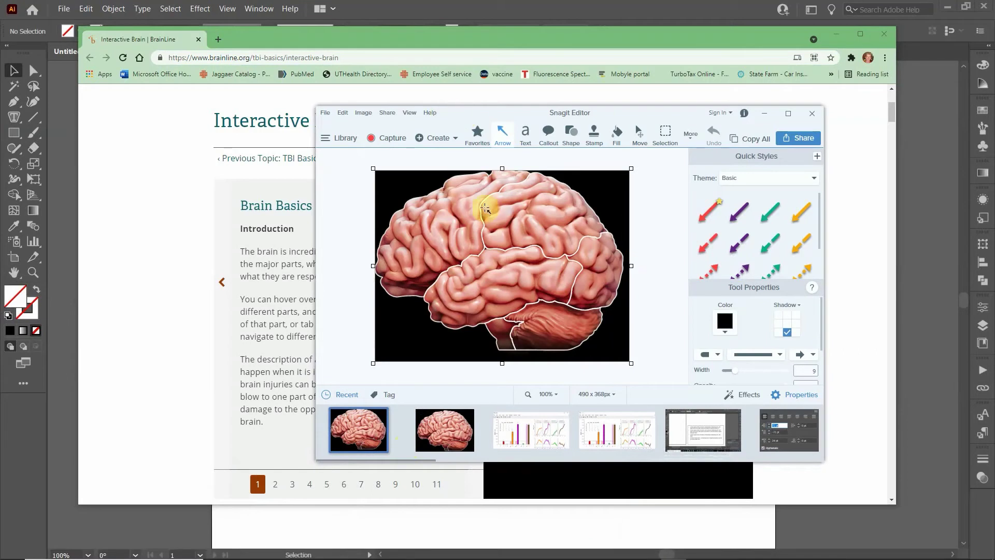
left_click(694, 36)
key("Print")
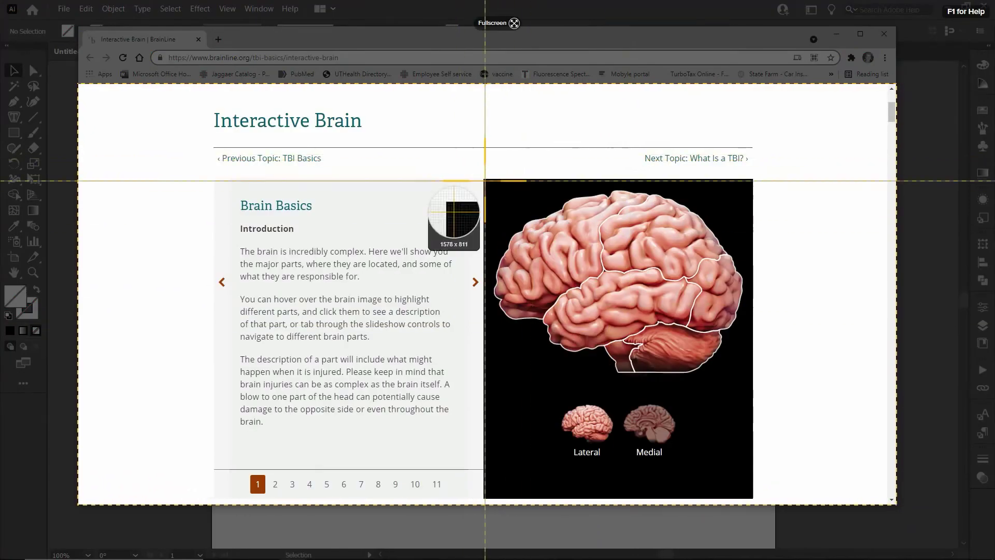
left_click_drag(484, 180, 751, 383)
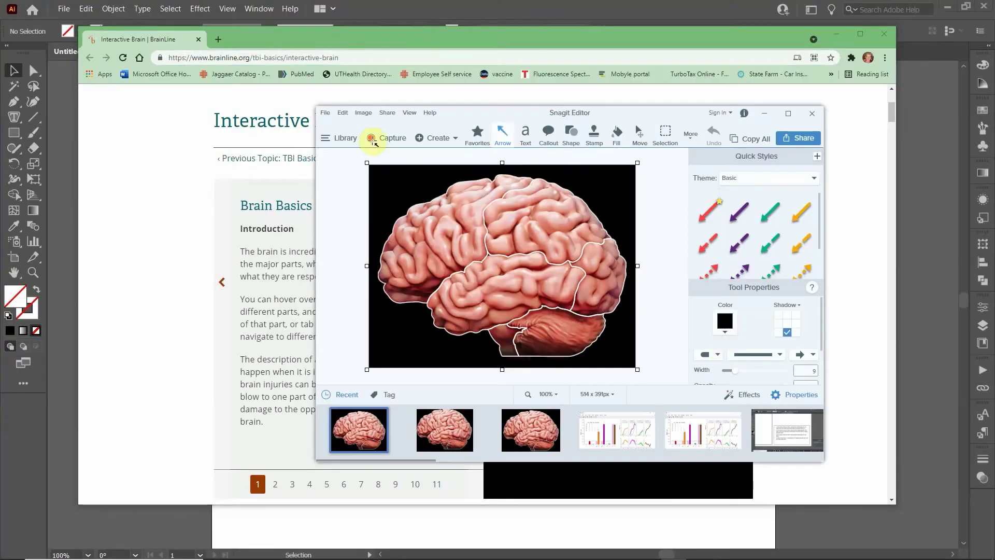
Copy the 514 x 399 px brain capture in Snagit Editor and return to Illustrator.
left_click(342, 112)
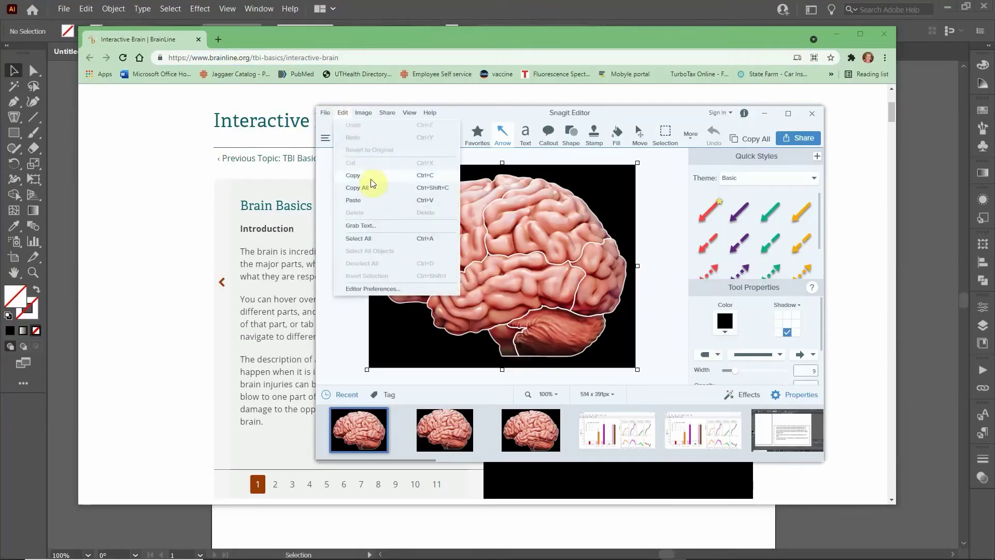
left_click(368, 177)
left_click(921, 204)
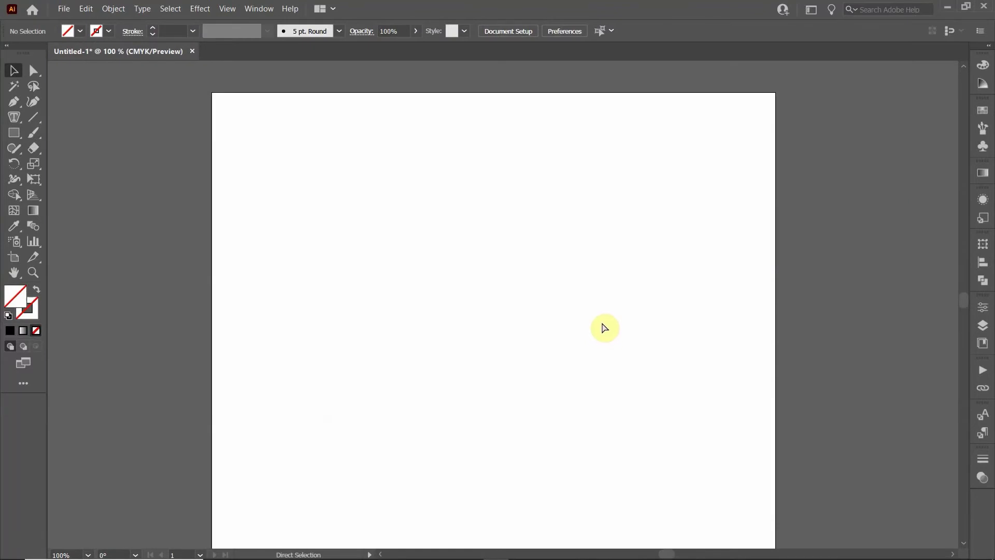
Paste the brain capture into Untitled-1 and Alt-drag a duplicate to the right of the artboard.
key("ctrl+v")
left_click(245, 298)
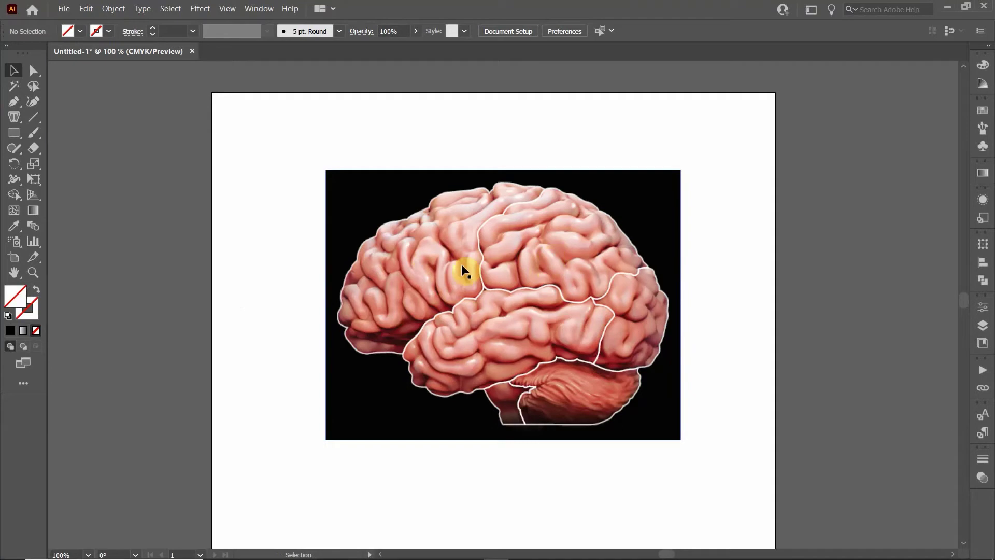
scroll(475, 269, "down", 1)
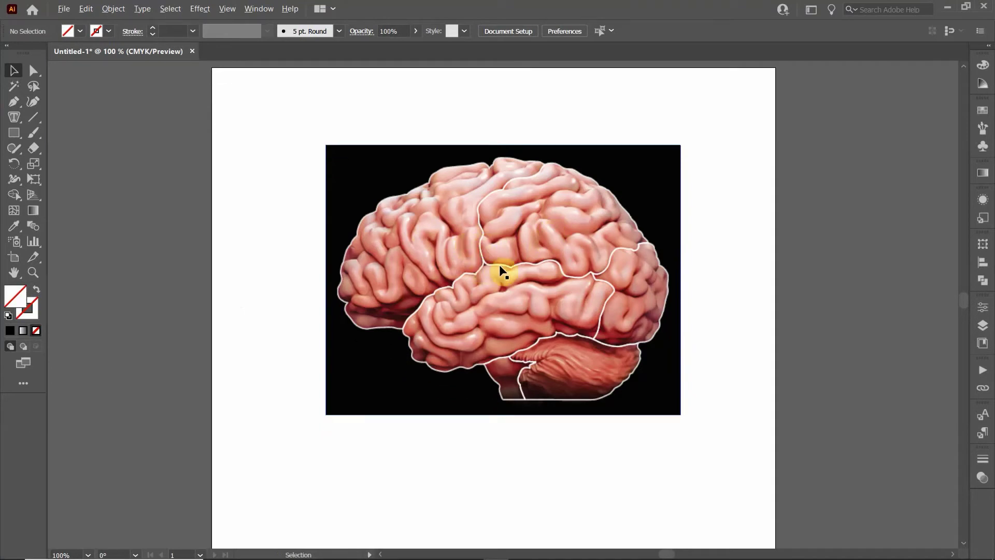
scroll(499, 271, "down", 1)
left_click_drag(487, 259, 801, 263)
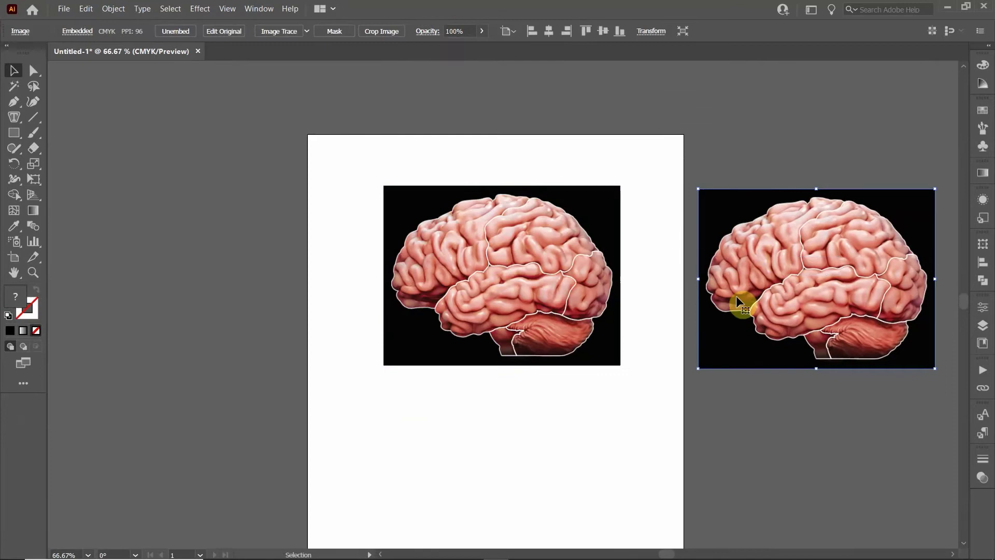
left_click(393, 292)
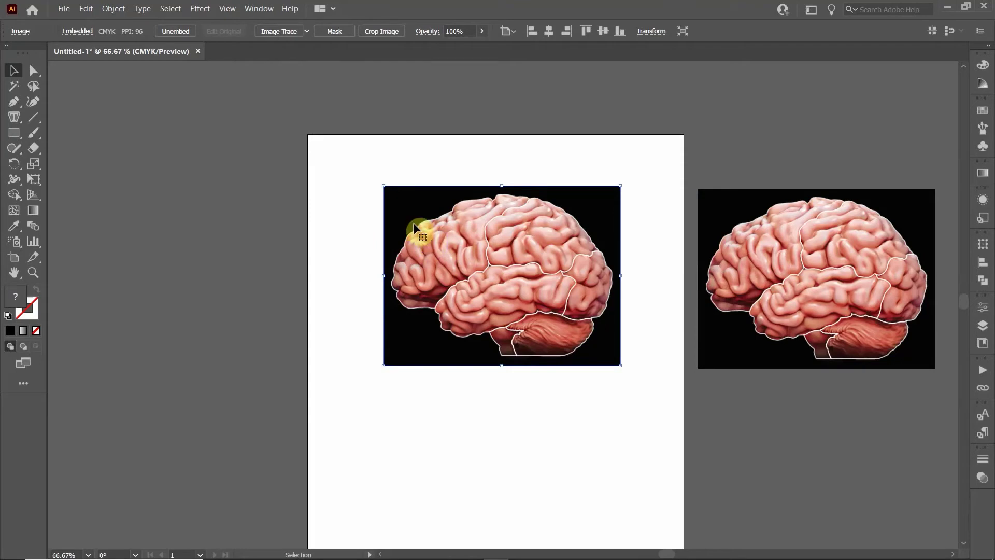
Image Trace the artboard's brain photo in black and white at threshold 128.
left_click(273, 32)
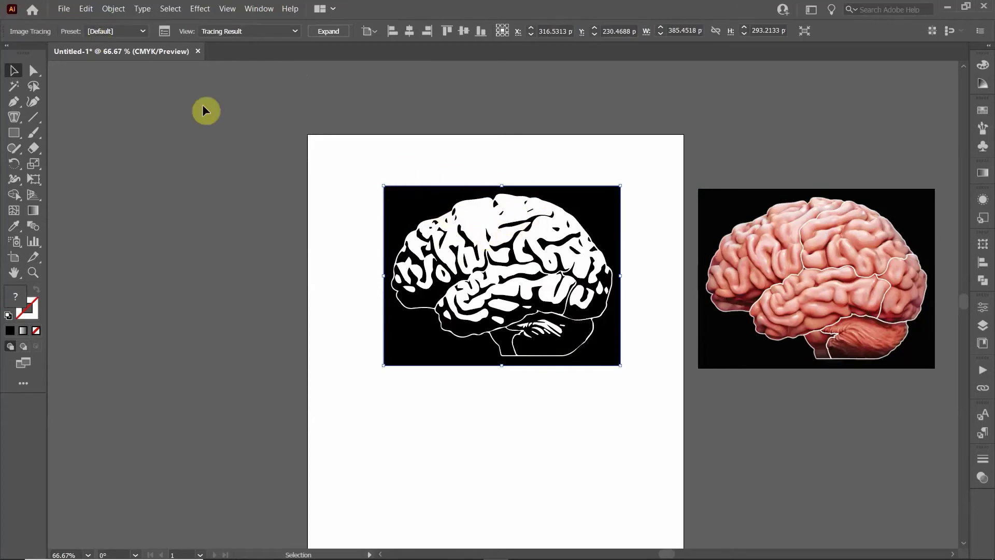
key("ctrl+z")
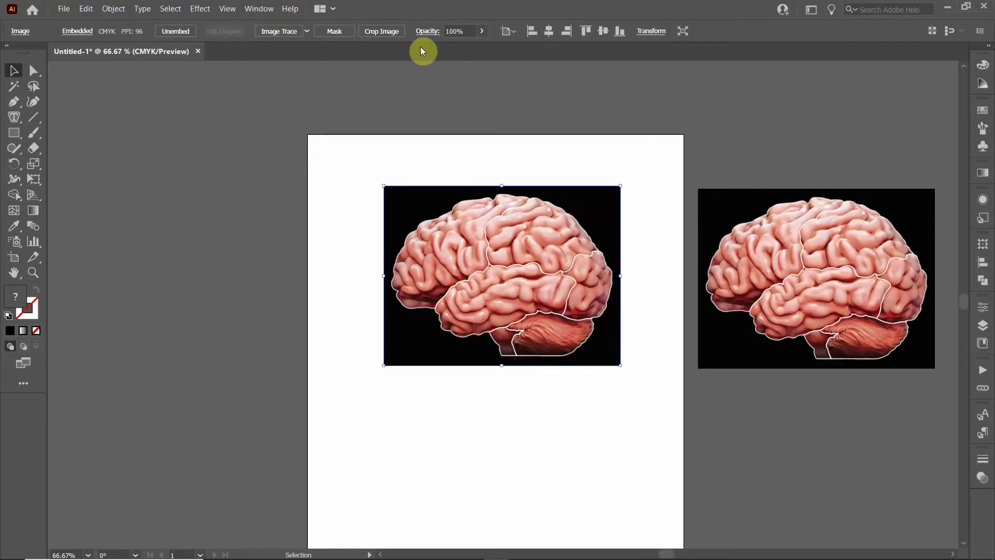
left_click(253, 10)
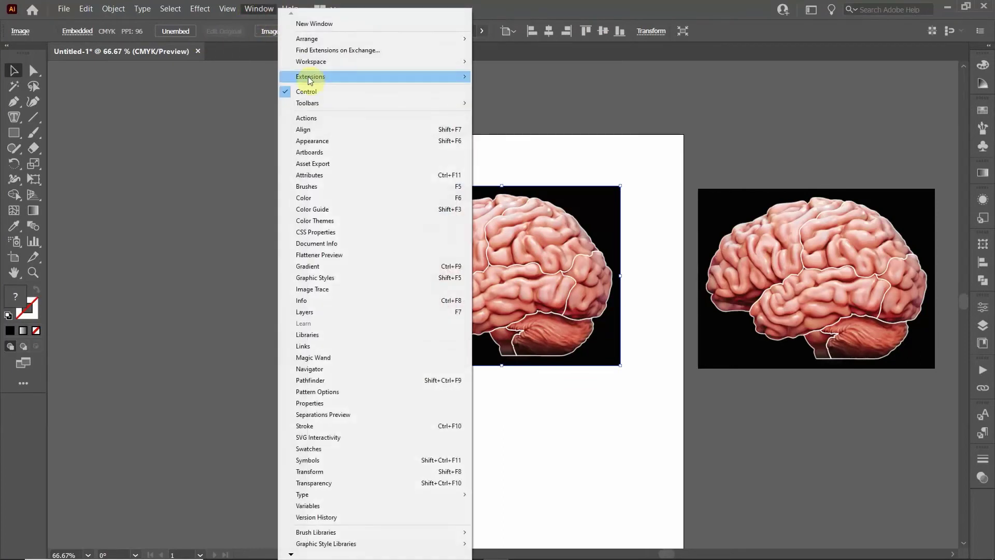
left_click(516, 9)
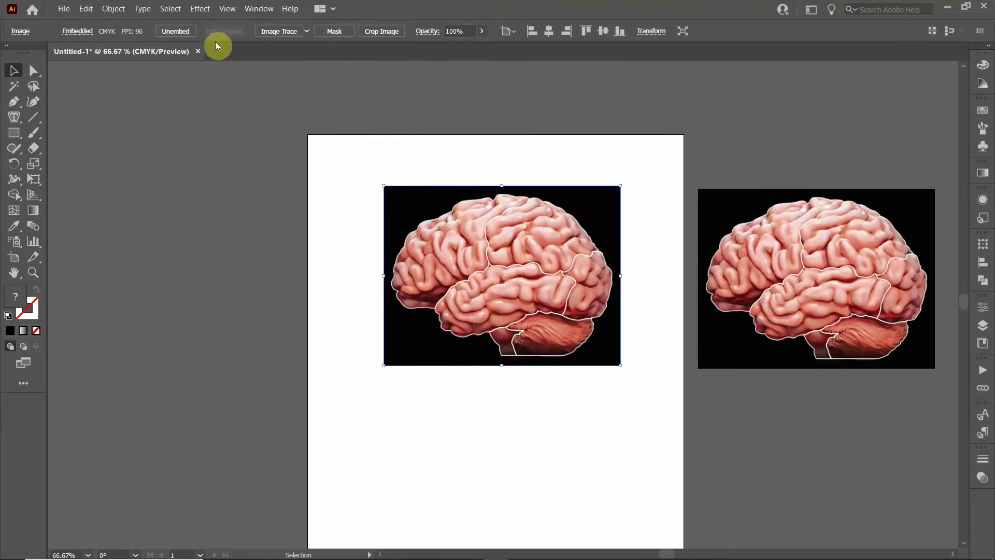
left_click(278, 32)
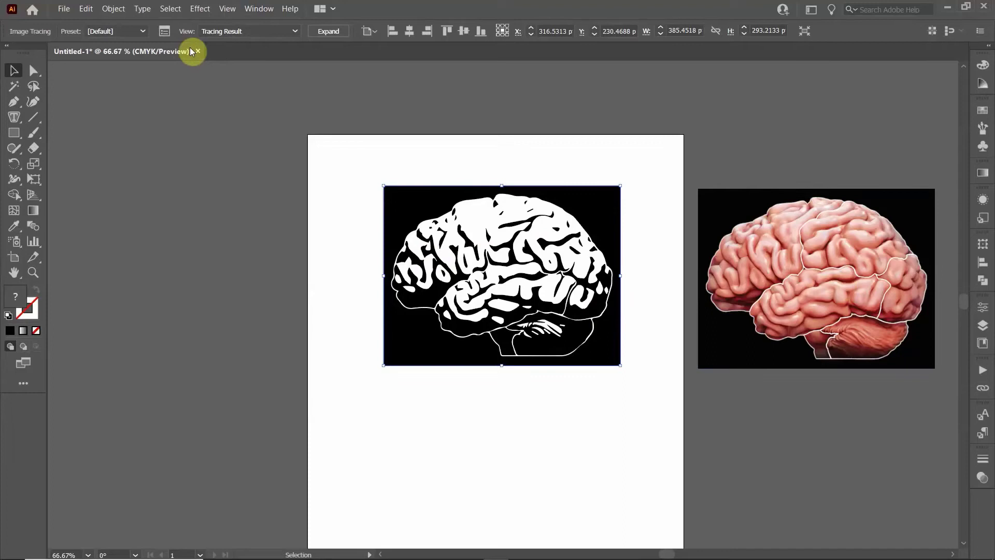
left_click(164, 31)
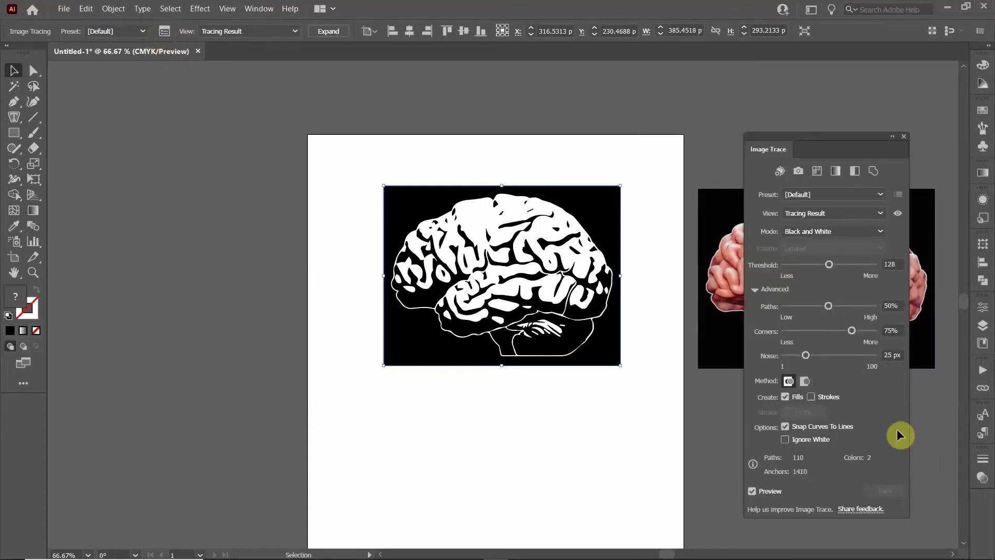
Set the brain trace to the Outline preset with Fills only and Strokes off, noise 20 px.
left_click(877, 173)
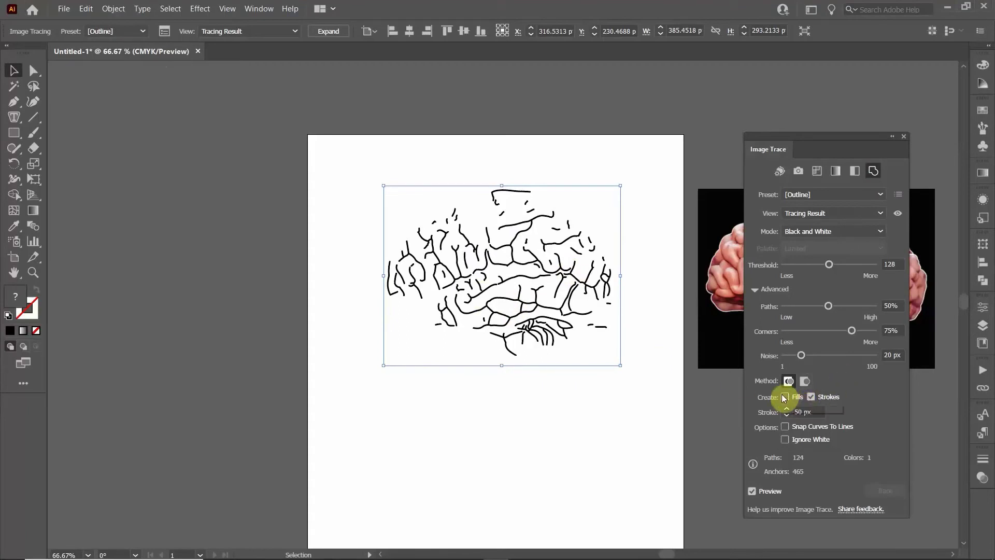
left_click(756, 289)
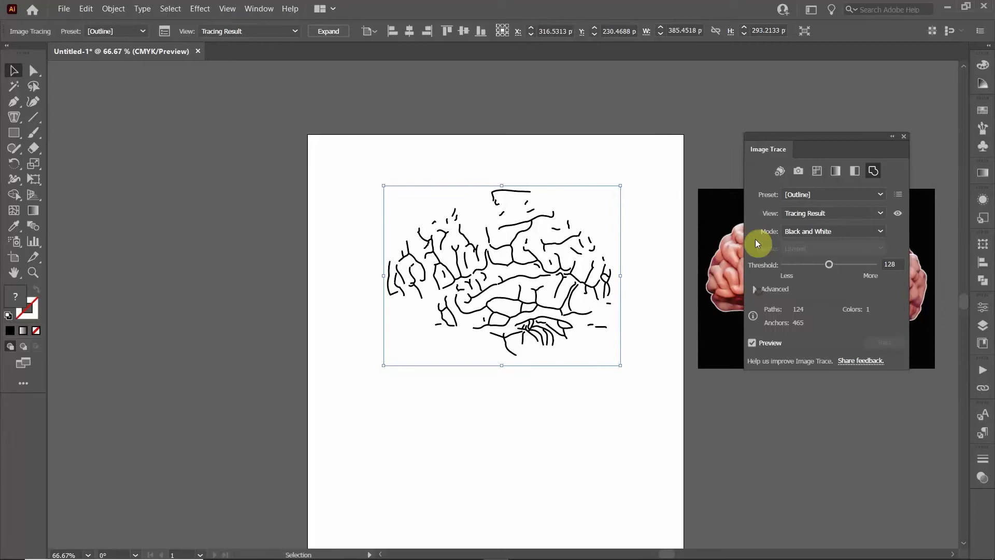
left_click(753, 289)
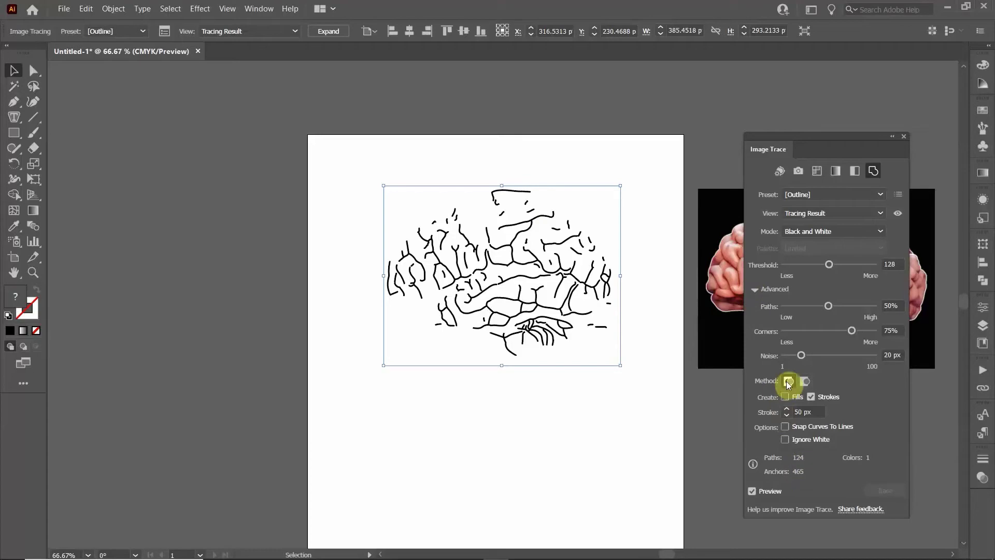
left_click(786, 397)
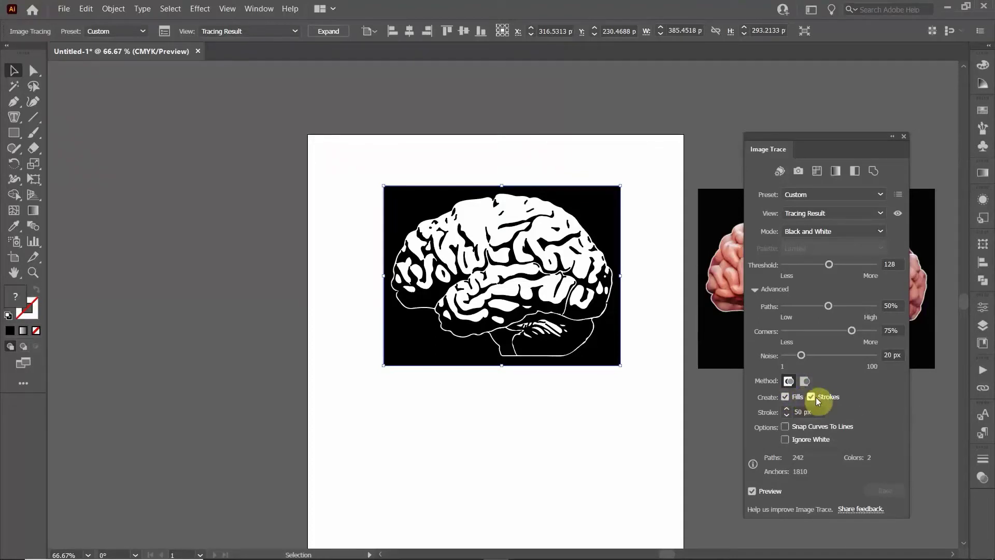
left_click(816, 397)
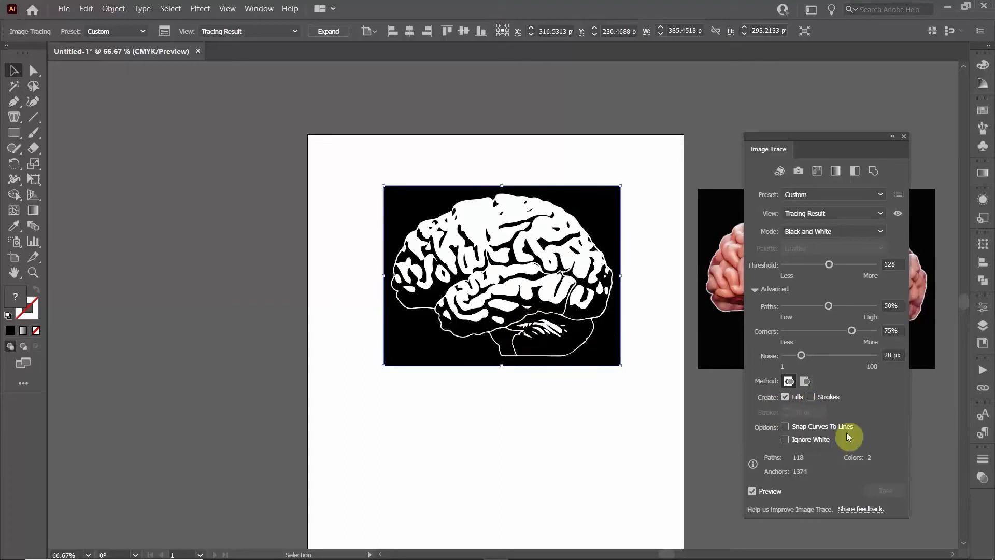
Set the trace Threshold to 10 and move the Image Trace panel left of the artboard.
left_click(893, 264)
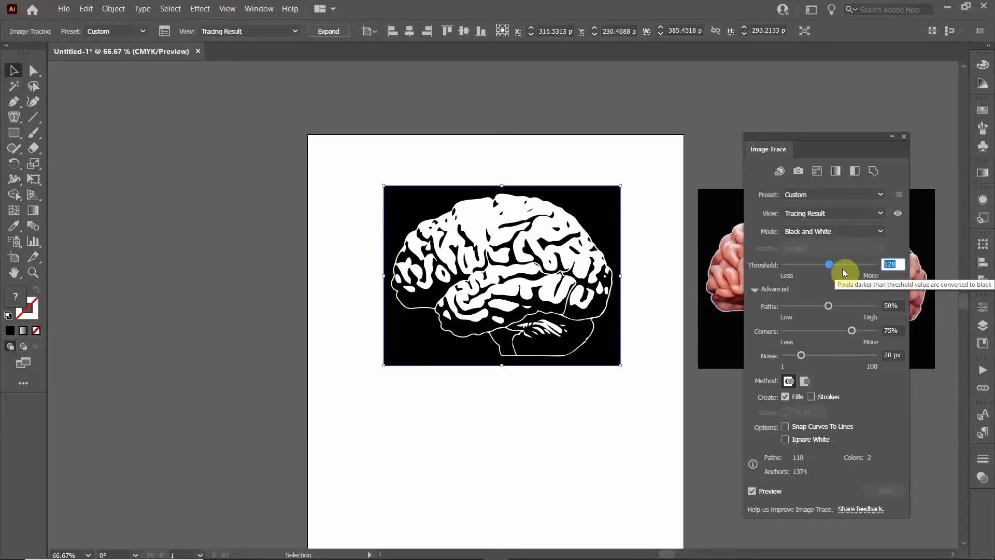
type("1")
key("BackSpace")
type("2")
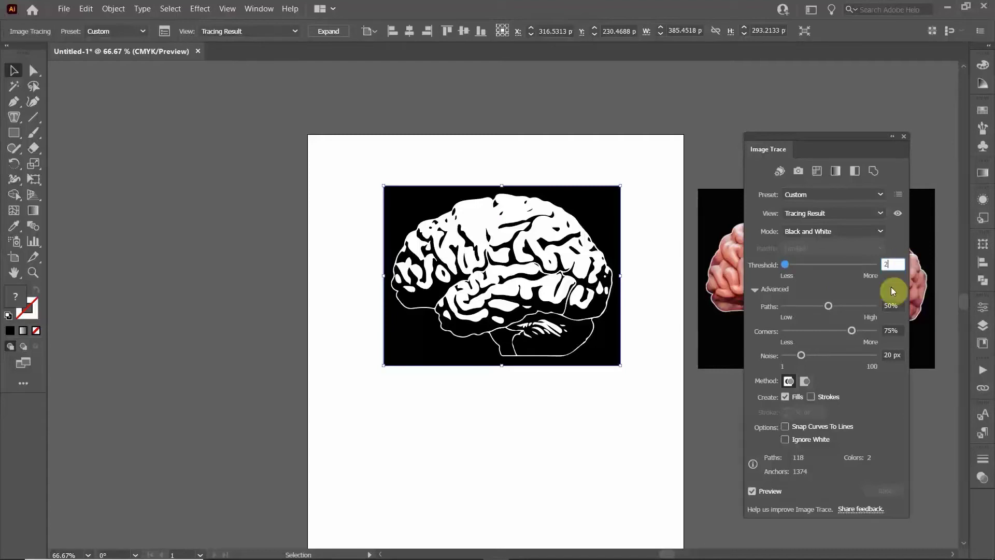
left_click(899, 305)
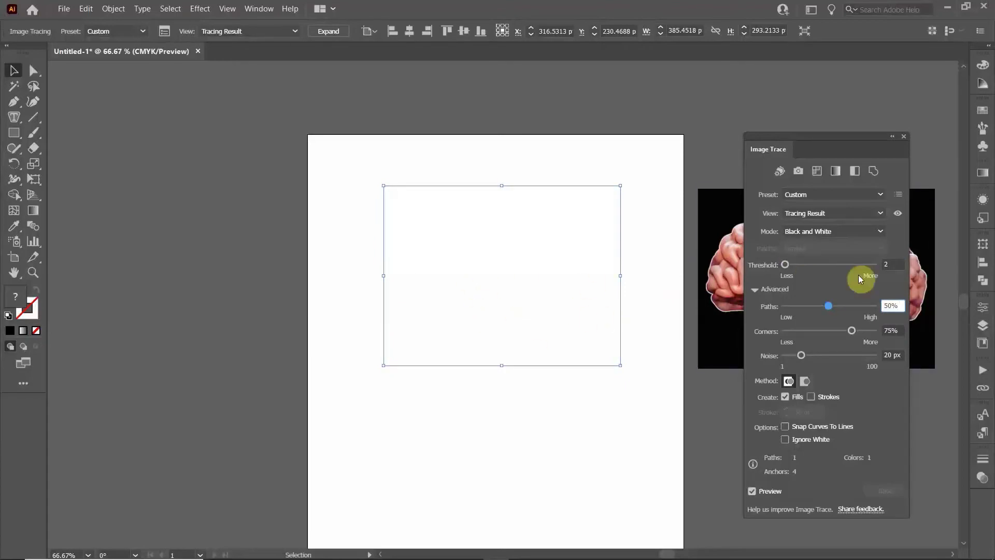
left_click(894, 265)
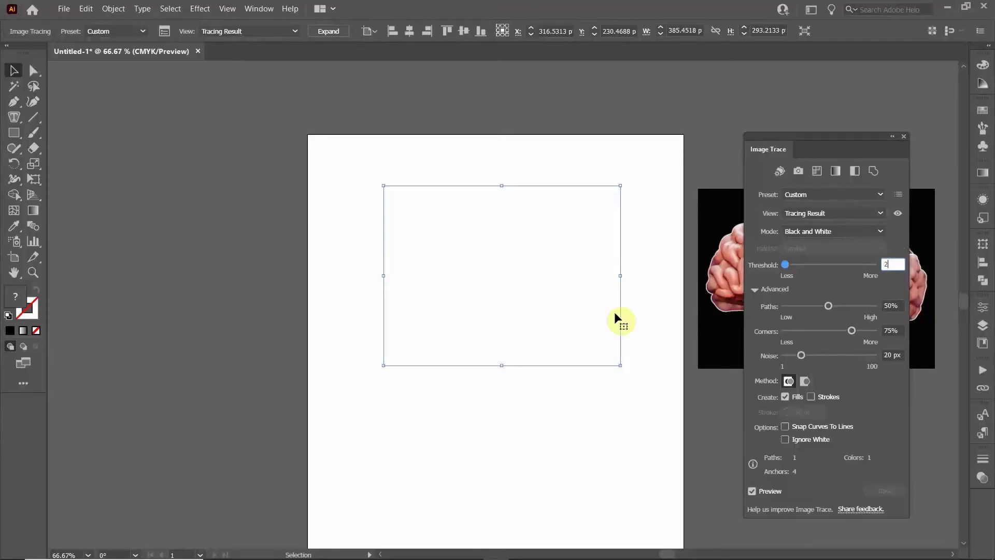
key("Up")
key("Up")
key("Up")
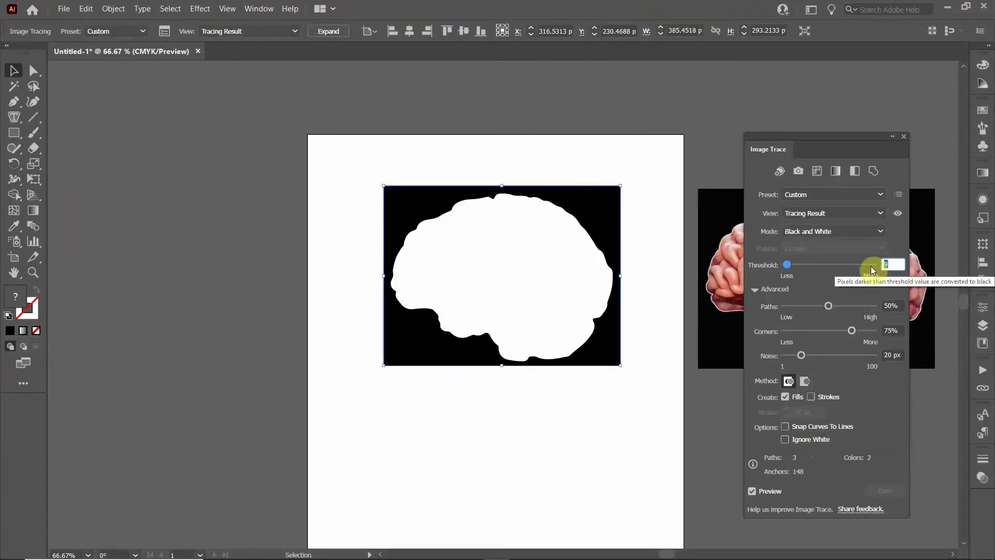
key("Up")
left_click_drag(849, 141, 229, 133)
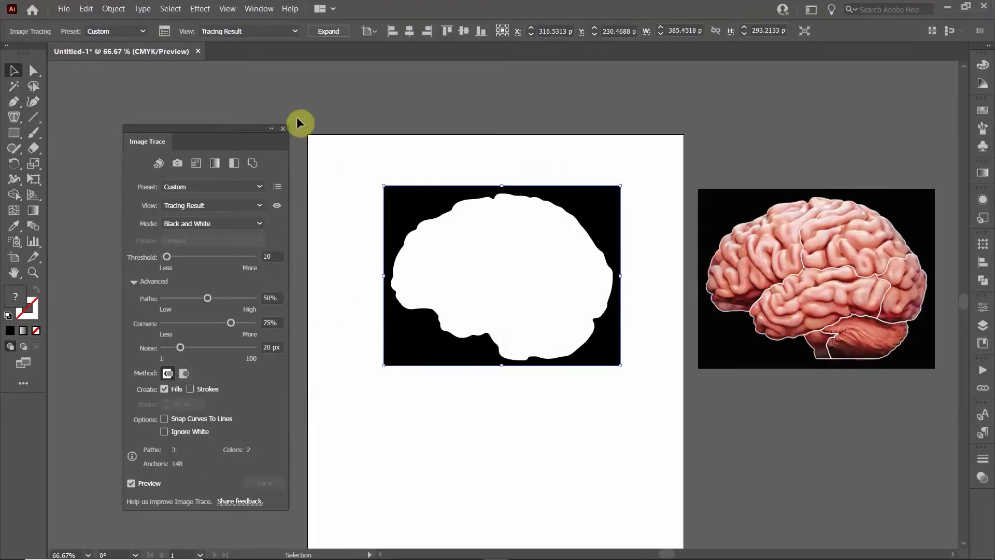
Close the Image Trace panel and expand the brain tracing into vector paths.
left_click(282, 129)
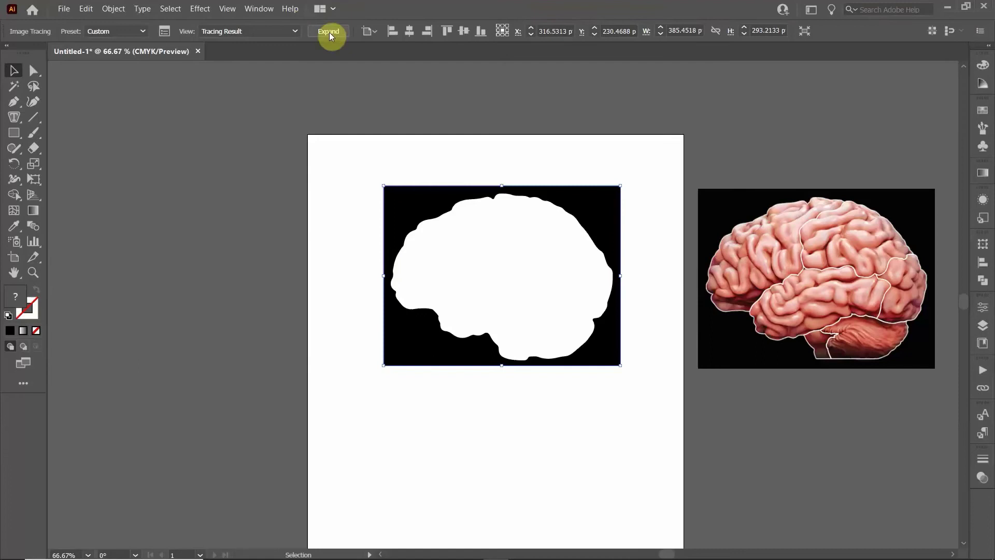
left_click(89, 10)
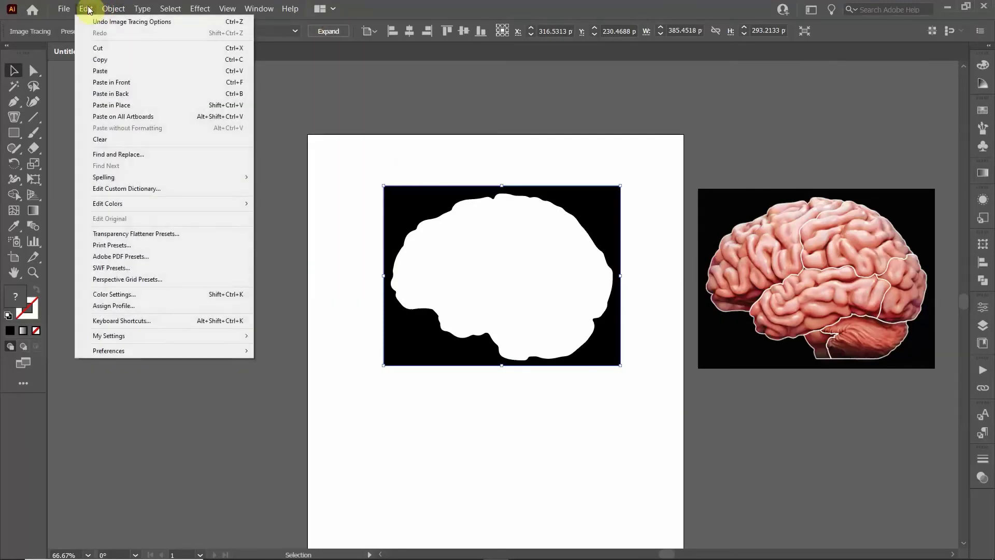
mouse_move(113, 9)
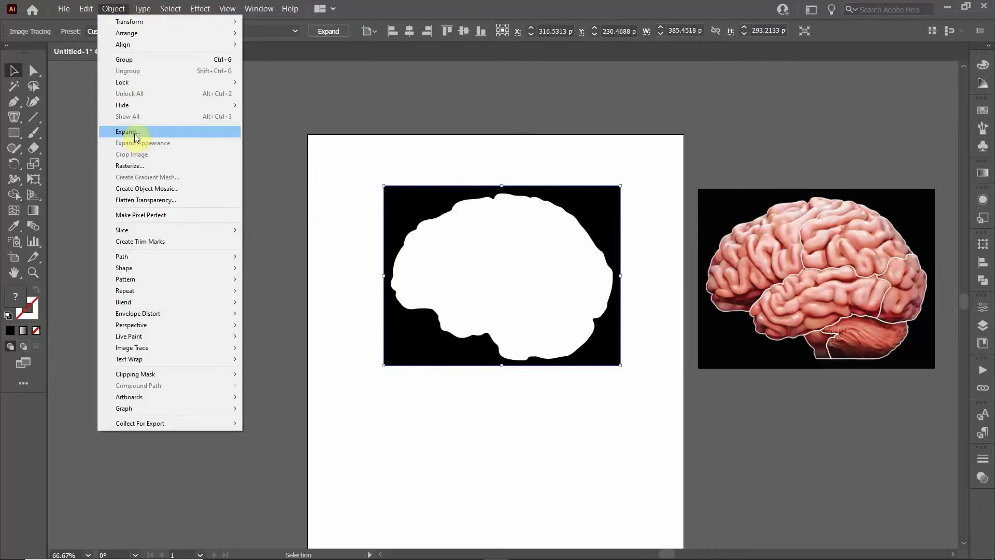
left_click(400, 7)
left_click(326, 31)
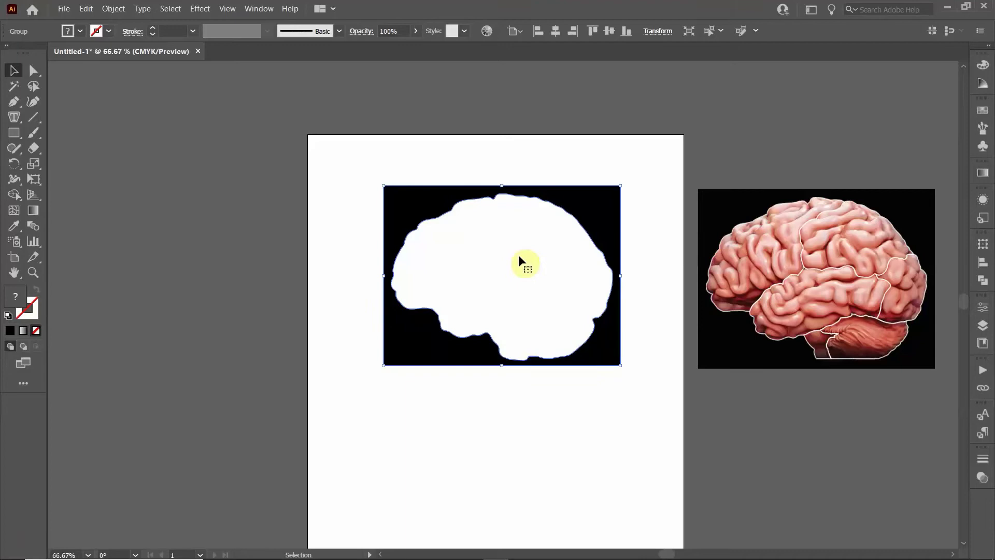
Ungroup the traced brain and delete the black background path, keeping the brain shape.
left_click_drag(518, 256, 512, 250)
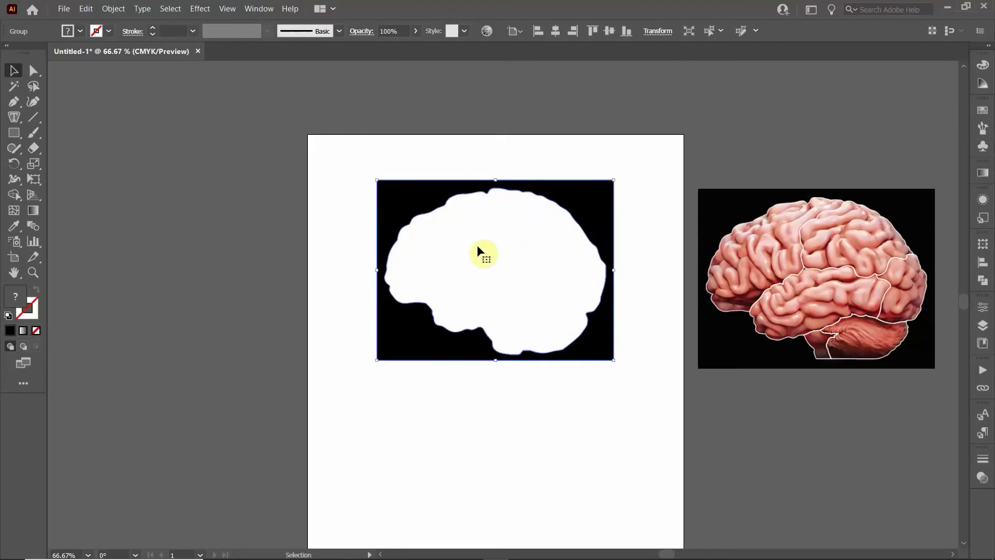
right_click(477, 248)
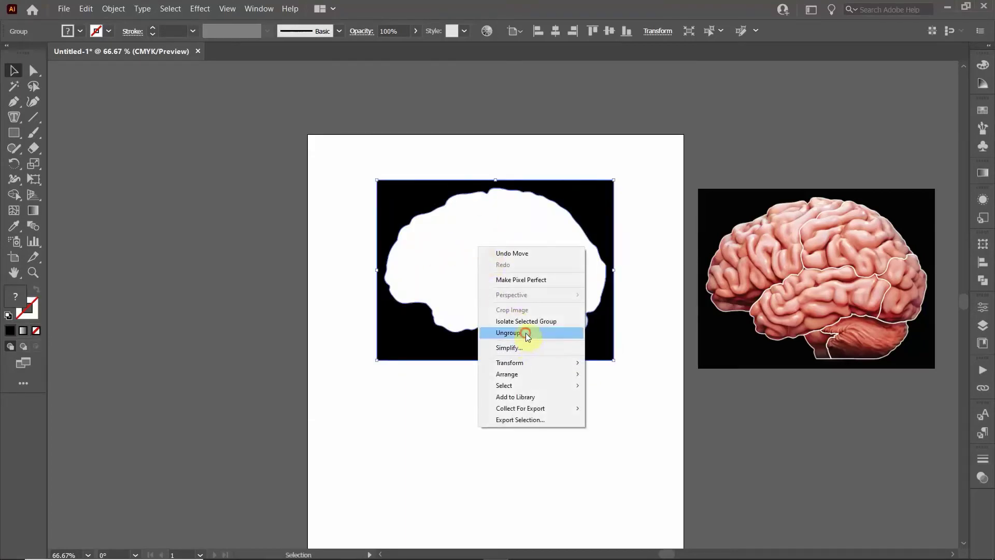
left_click(495, 332)
left_click(457, 250)
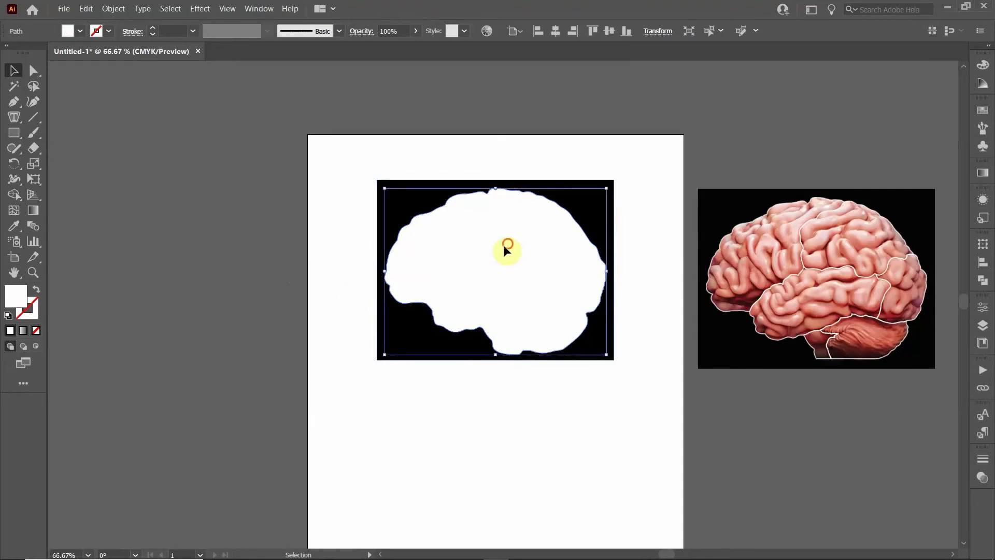
left_click_drag(507, 249, 174, 239)
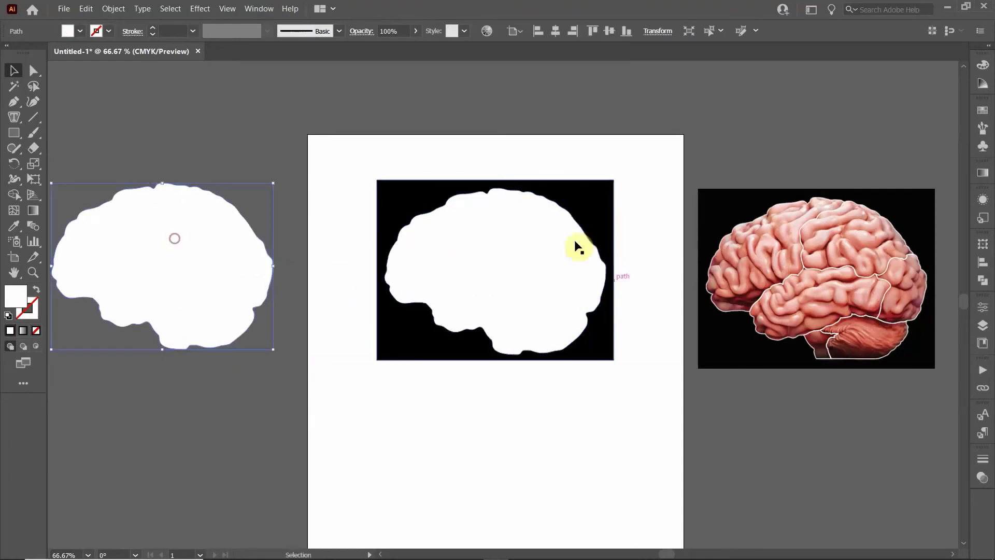
left_click(404, 198)
key("Delete")
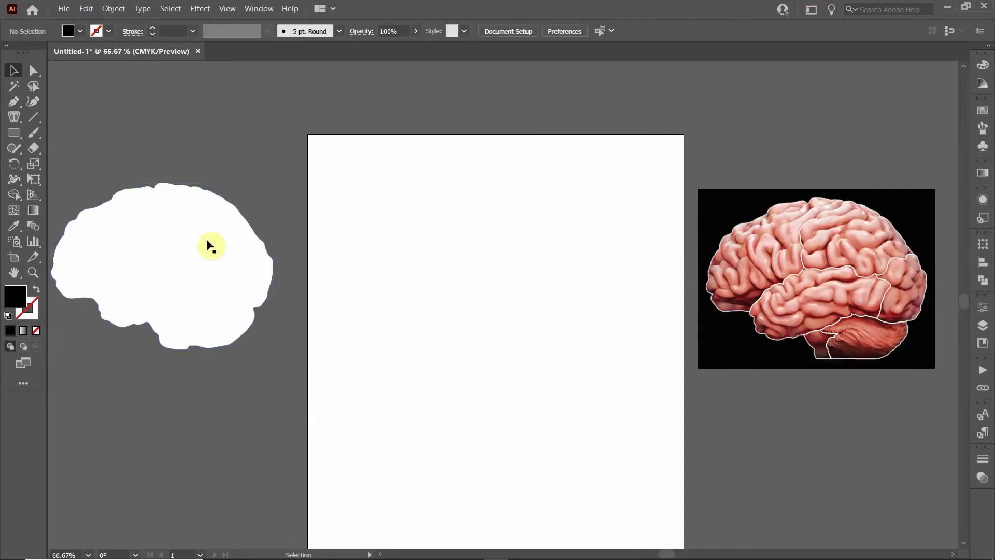
left_click_drag(162, 275, 481, 280)
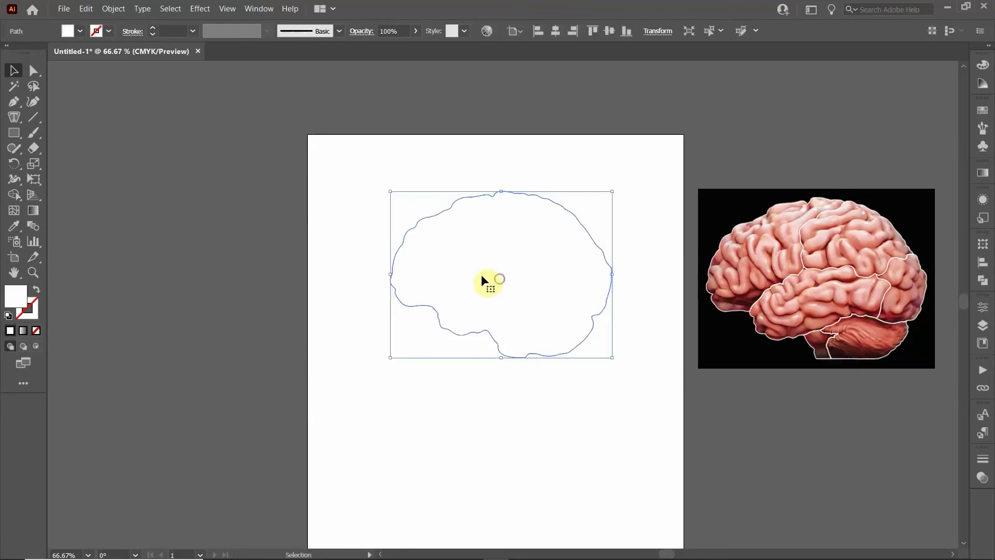
Fill the brain shape 50% gray and Alt-drag a copy of the brain photo onto it.
left_click(80, 31)
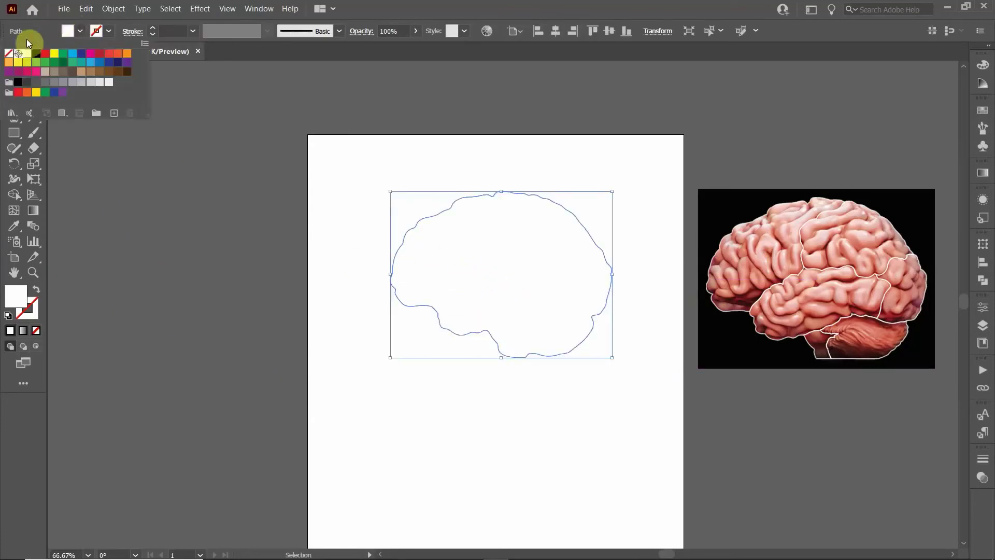
left_click(64, 83)
left_click(368, 237)
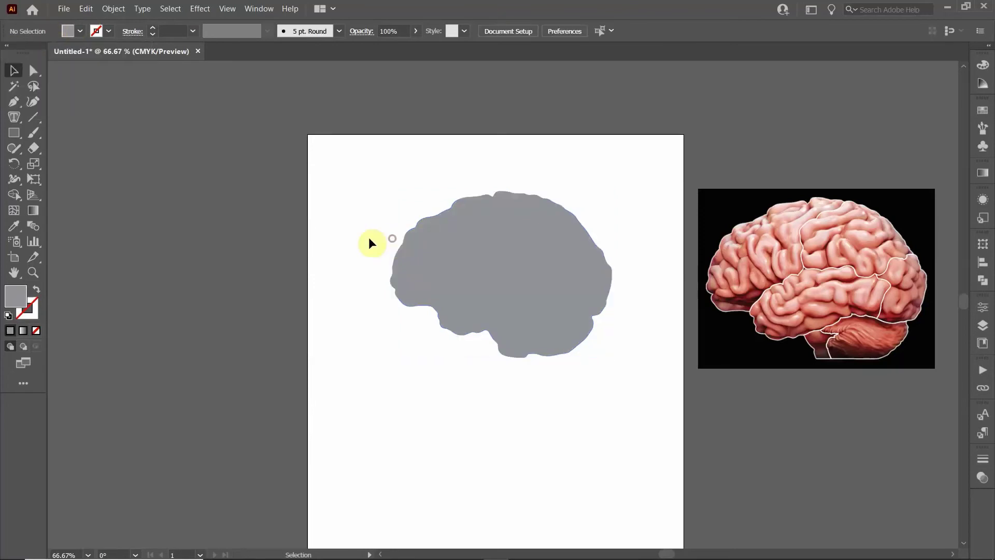
left_click(467, 270)
left_click(837, 283)
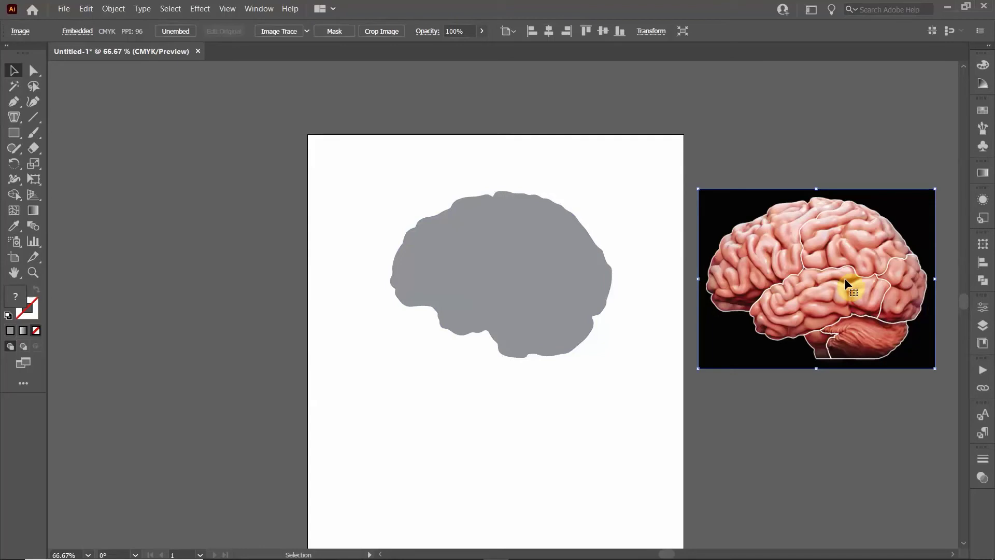
left_click_drag(845, 283, 528, 277)
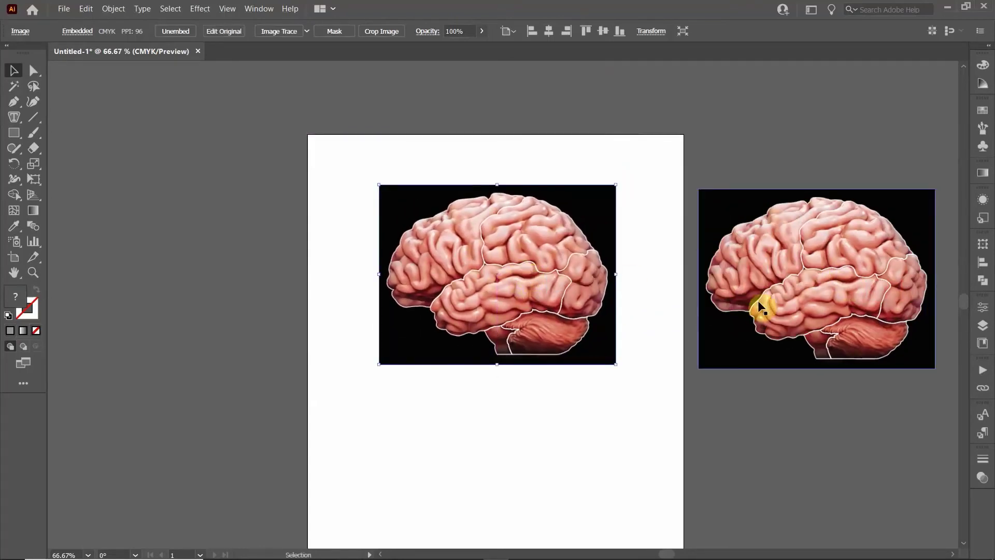
Send the brain photo copy to the back, behind the grey brain shape.
right_click(444, 226)
mouse_move(503, 311)
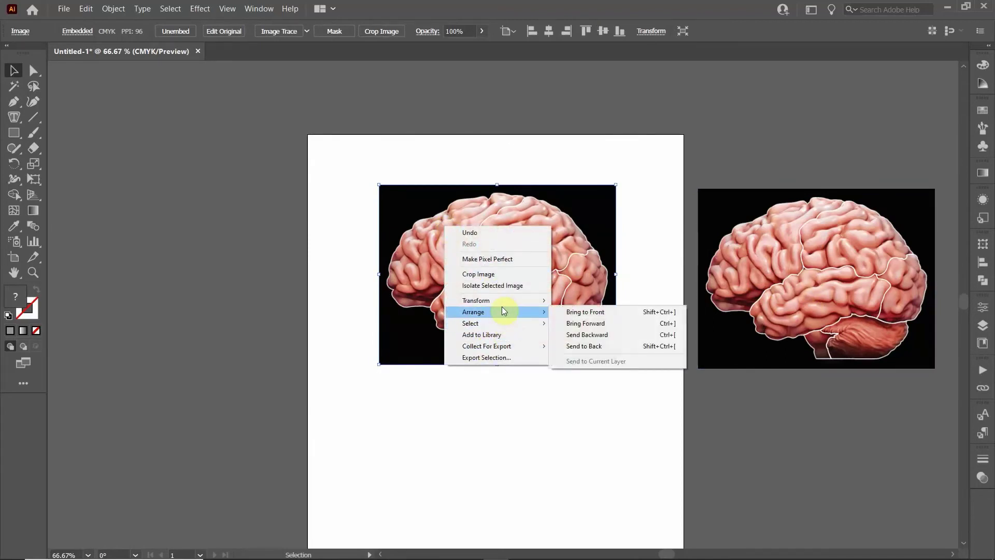
left_click(630, 345)
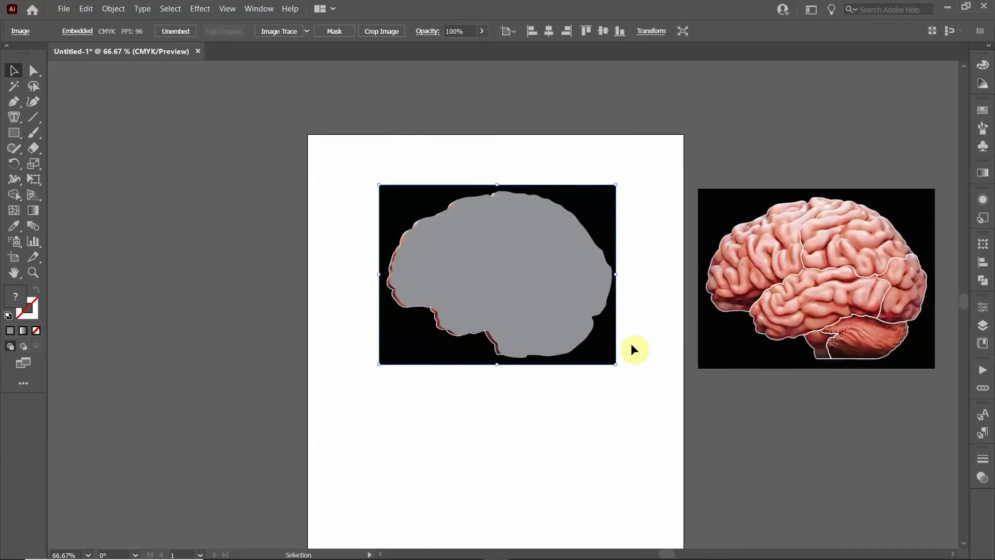
left_click(531, 443)
Align the grey brain shape over the photo's brain, nudging it down slightly.
left_click_drag(536, 290, 535, 290)
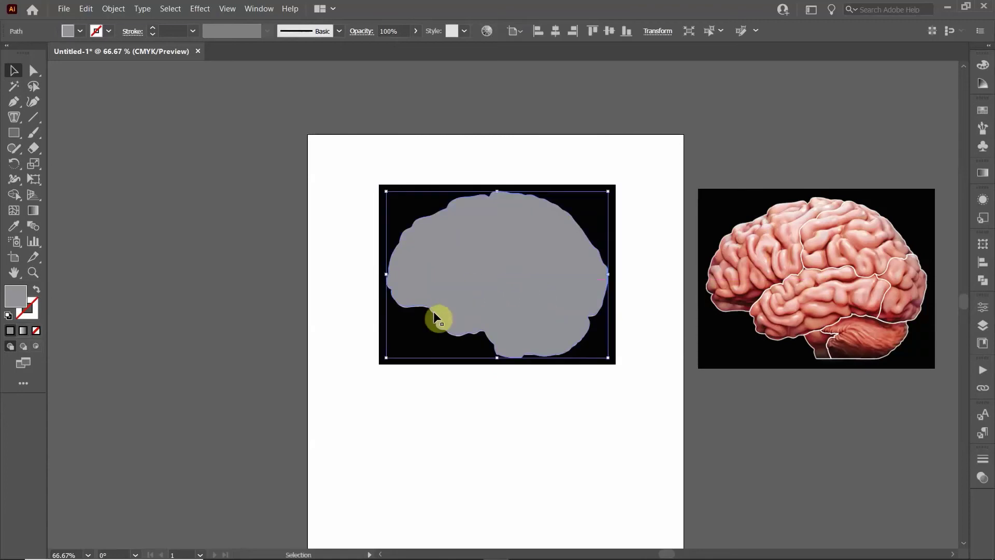
scroll(433, 311, "up", 2)
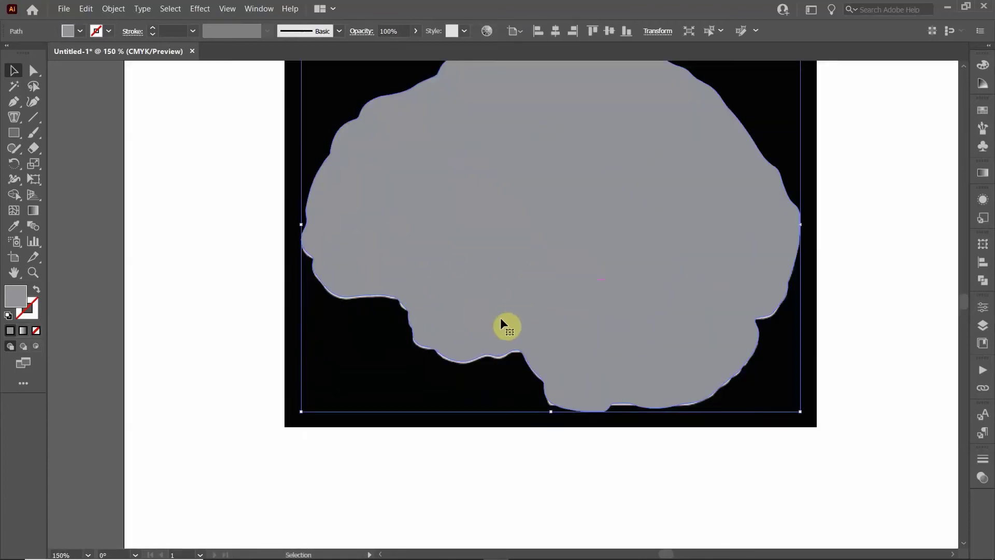
key("Down")
key("Down")
key("Down")
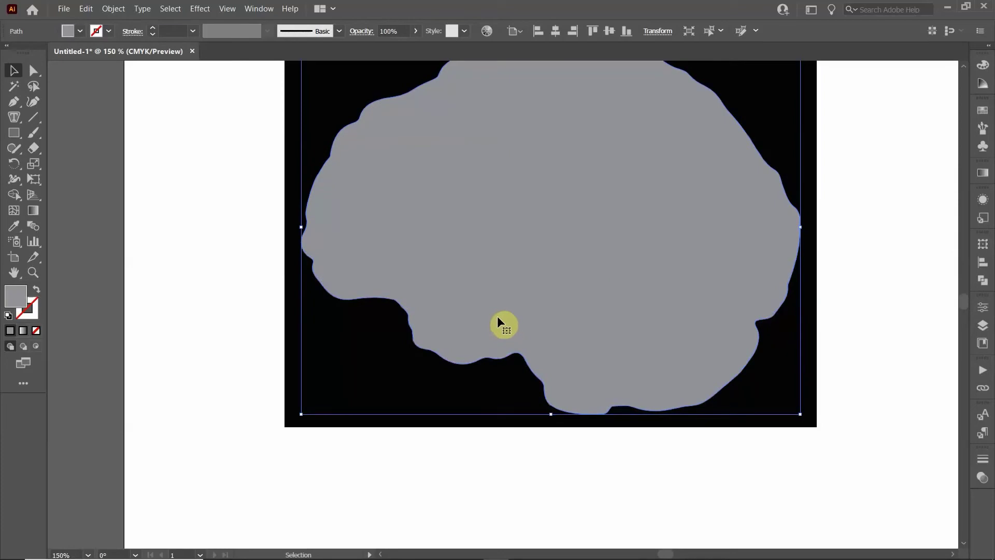
key("space")
left_click_drag(181, 150, 202, 215)
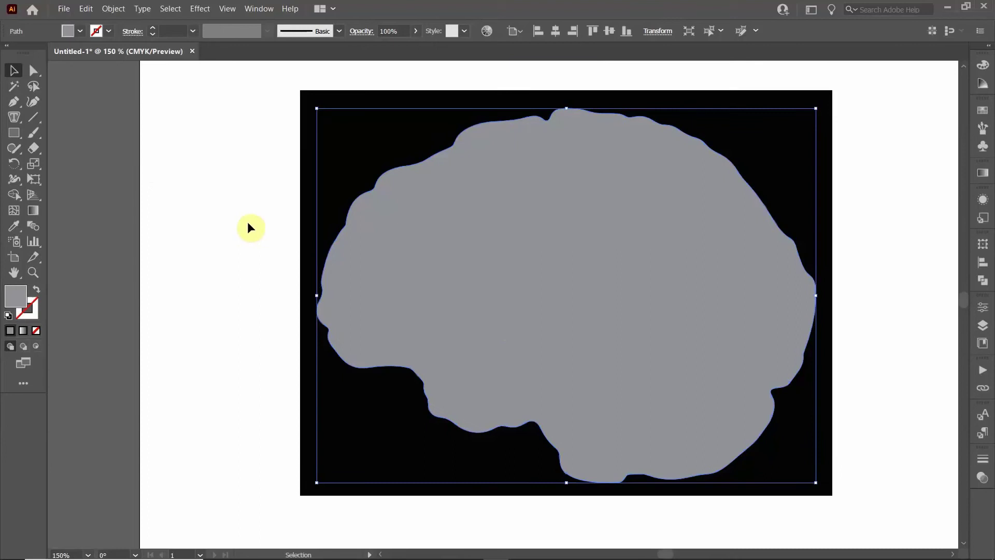
Select the Area Type Tool from the Type tool flyout.
left_click(22, 117)
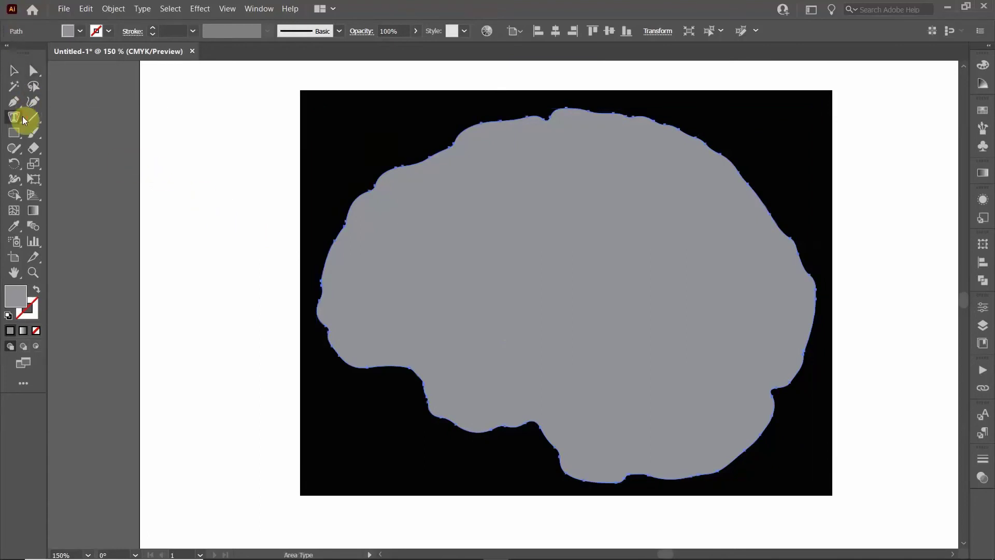
left_click_drag(23, 117, 104, 116)
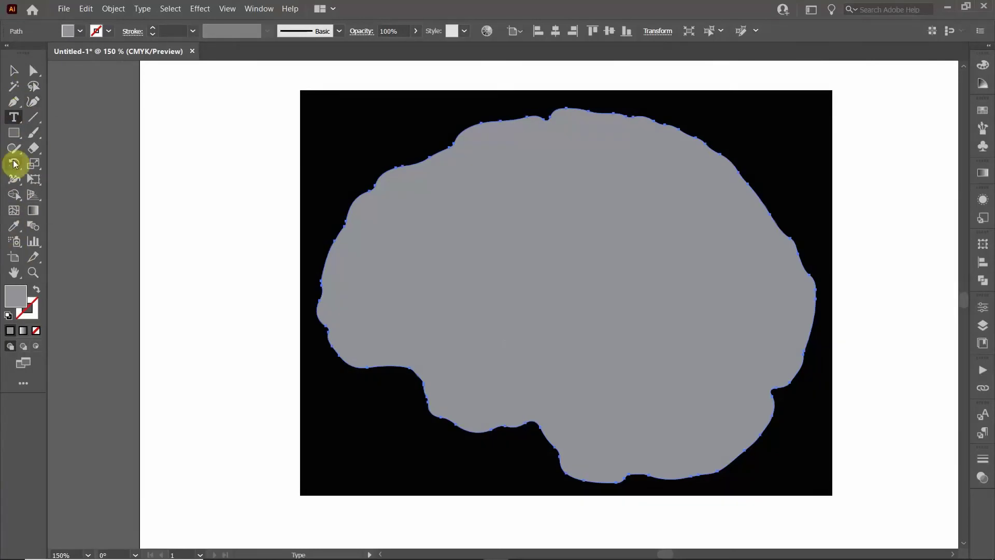
left_click_drag(14, 119, 70, 134)
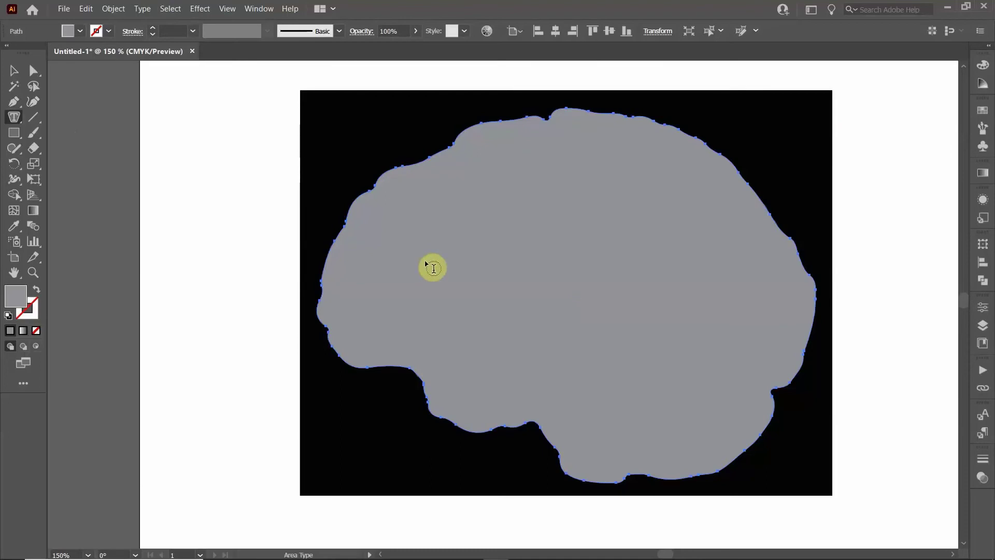
Browse the font choices in the Type > Font menu, then dismiss it.
left_click(136, 11)
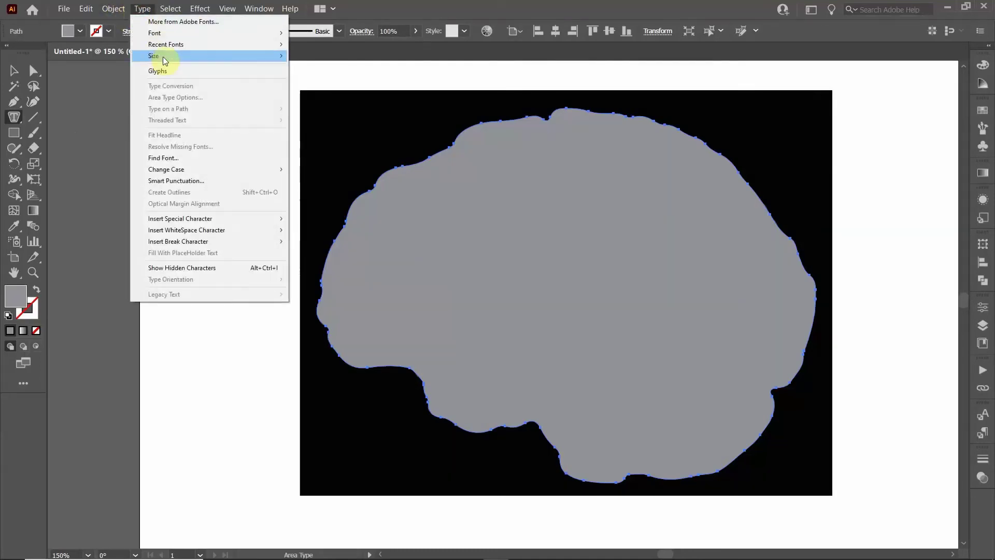
mouse_move(162, 56)
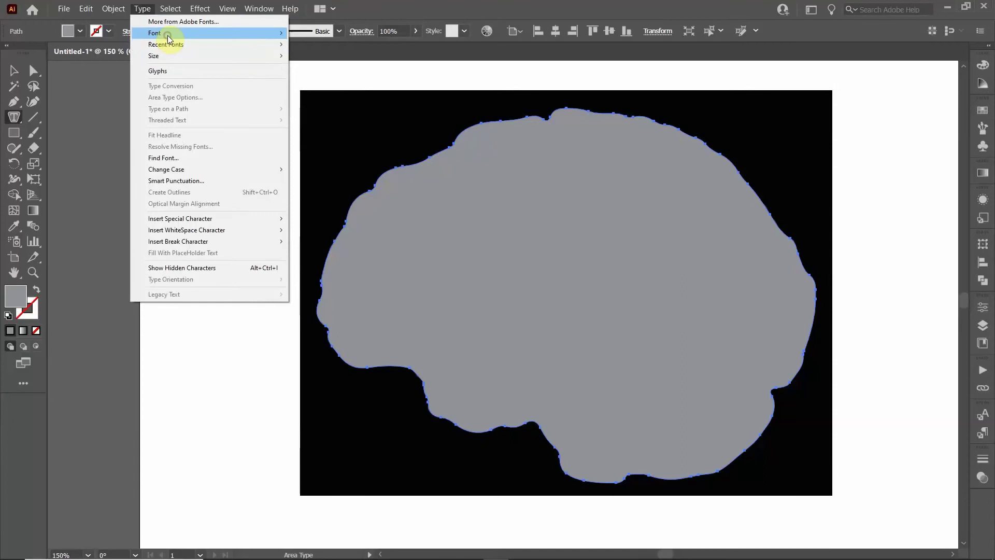
mouse_move(168, 35)
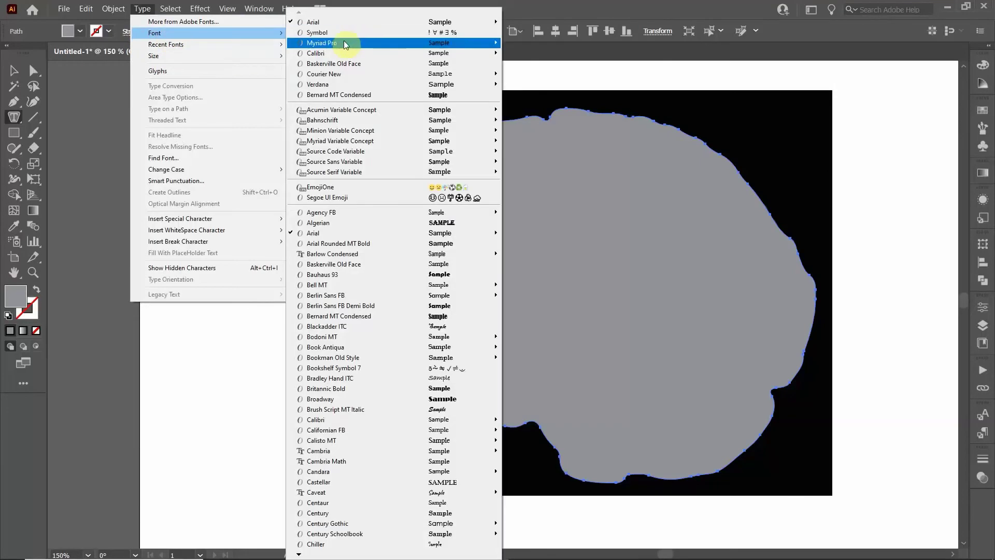
mouse_move(294, 23)
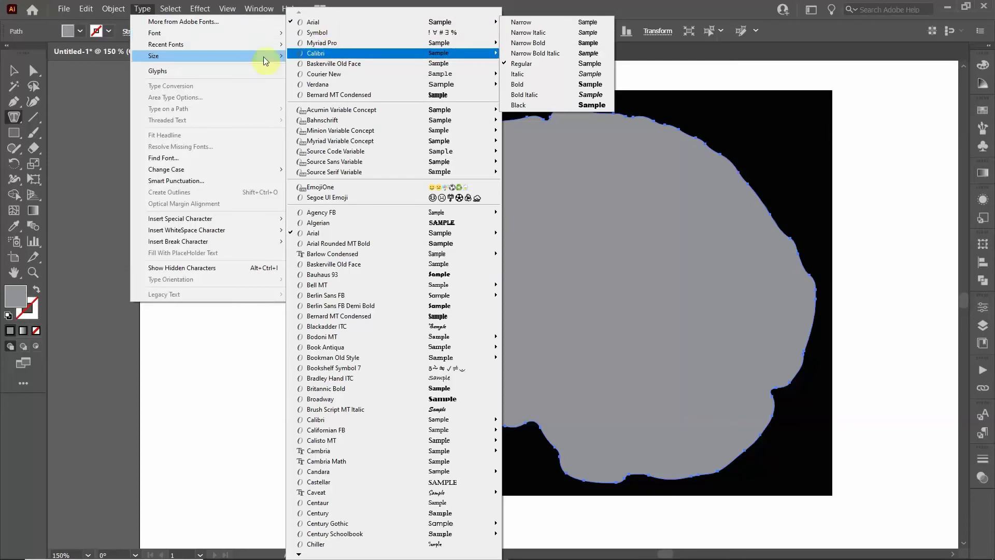
left_click(536, 4)
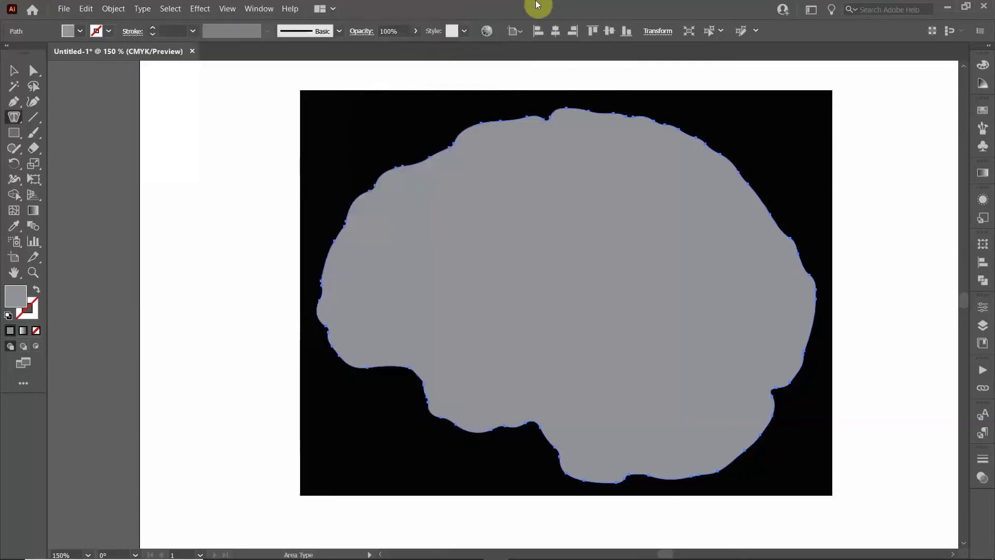
Fill the brain outline with 6 pt Arial lorem ipsum placeholder text using Area Type.
left_click(383, 177)
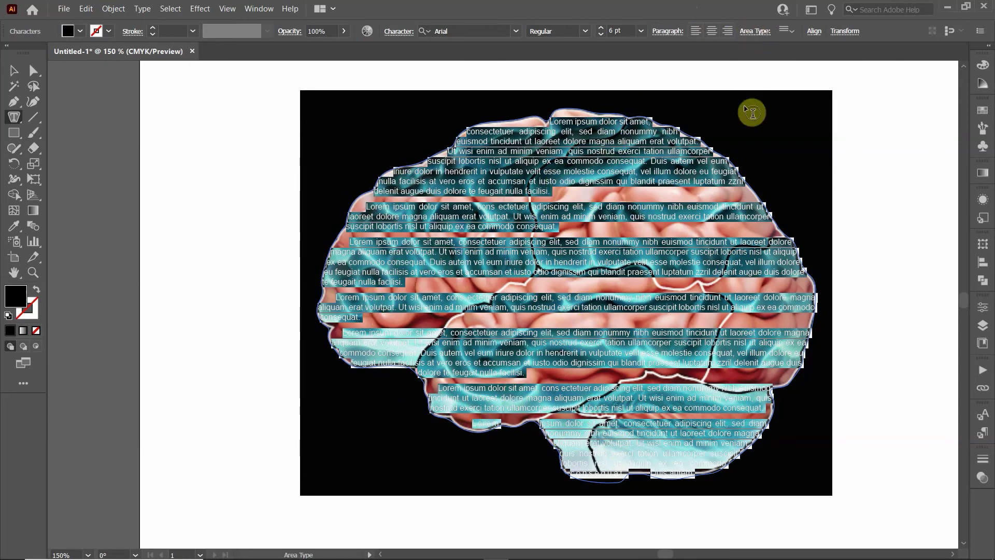
Set Area Type Options to 2 columns with a 4 pt gutter.
left_click(756, 31)
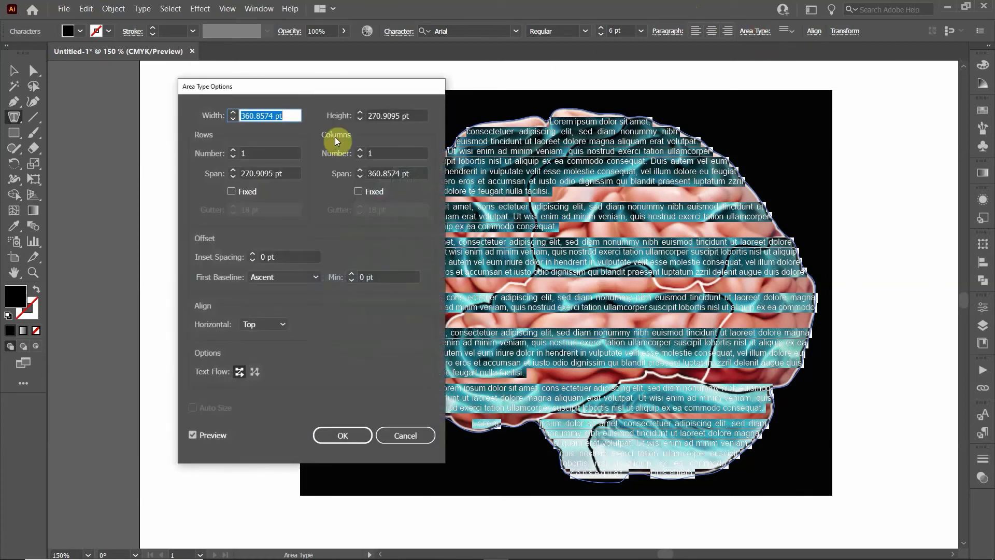
left_click(359, 148)
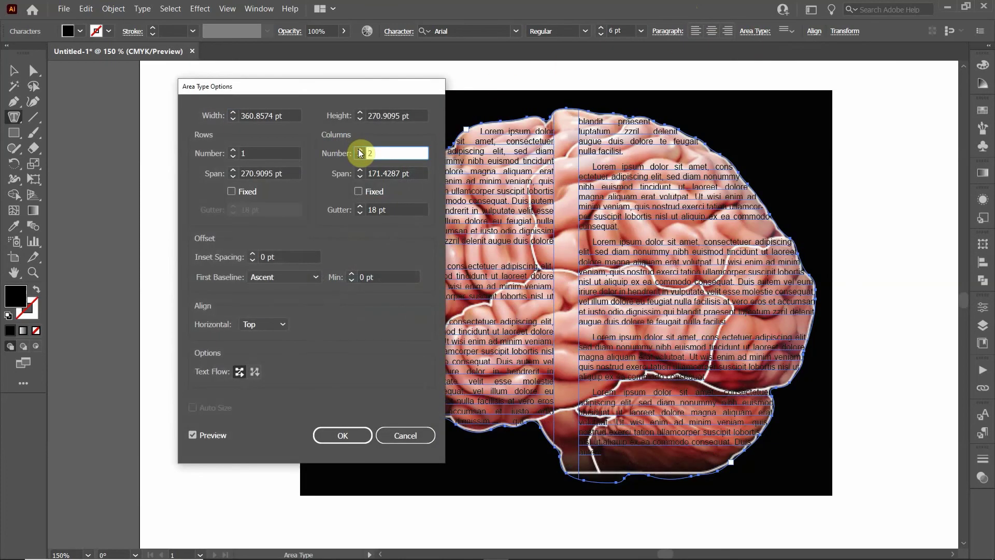
left_click_drag(337, 91, 304, 96)
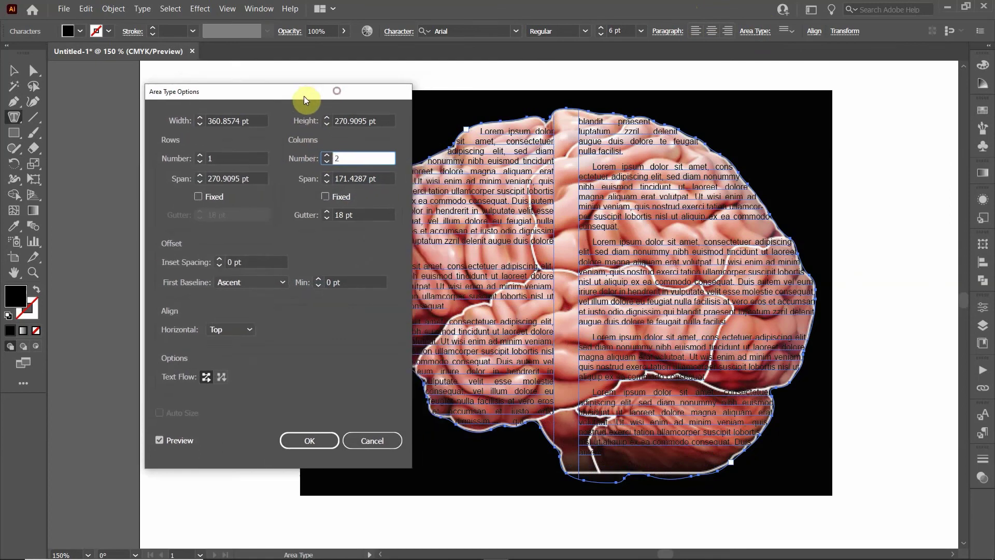
left_click(327, 219)
left_click(327, 218)
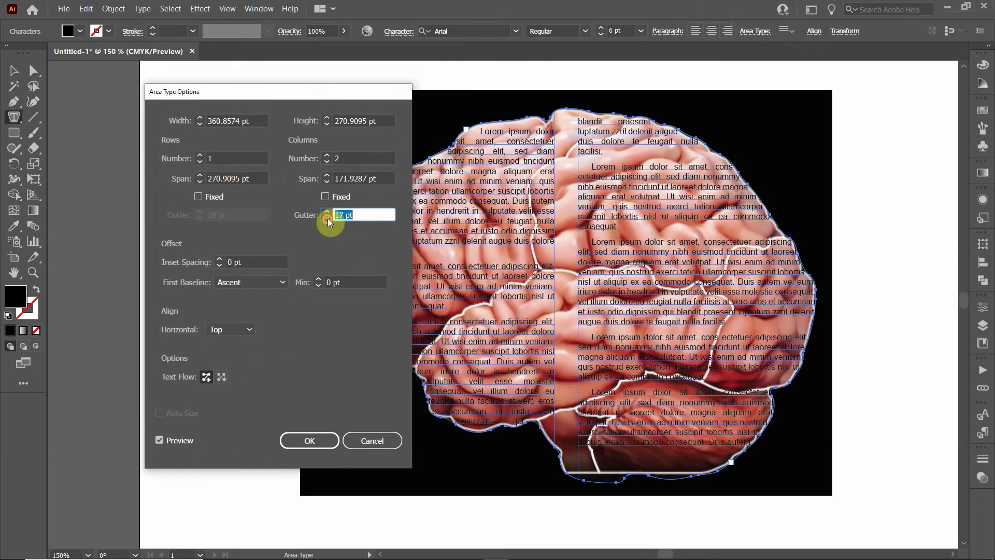
left_click(327, 219)
left_click(327, 218)
left_click(328, 219)
left_click(328, 219)
left_click(328, 219)
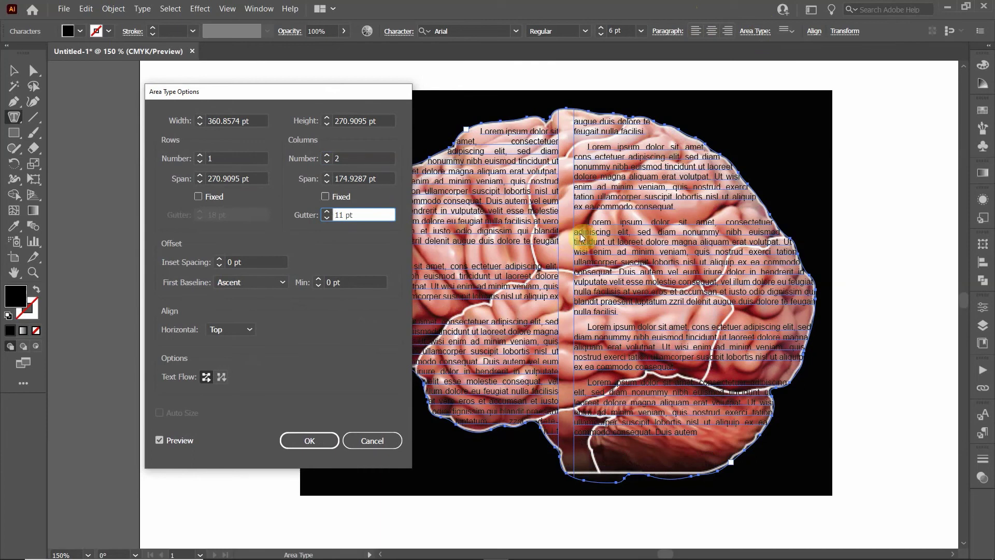
left_click(325, 220)
left_click(325, 220)
left_click(326, 220)
left_click(325, 219)
left_click(326, 220)
left_click(325, 220)
left_click(325, 220)
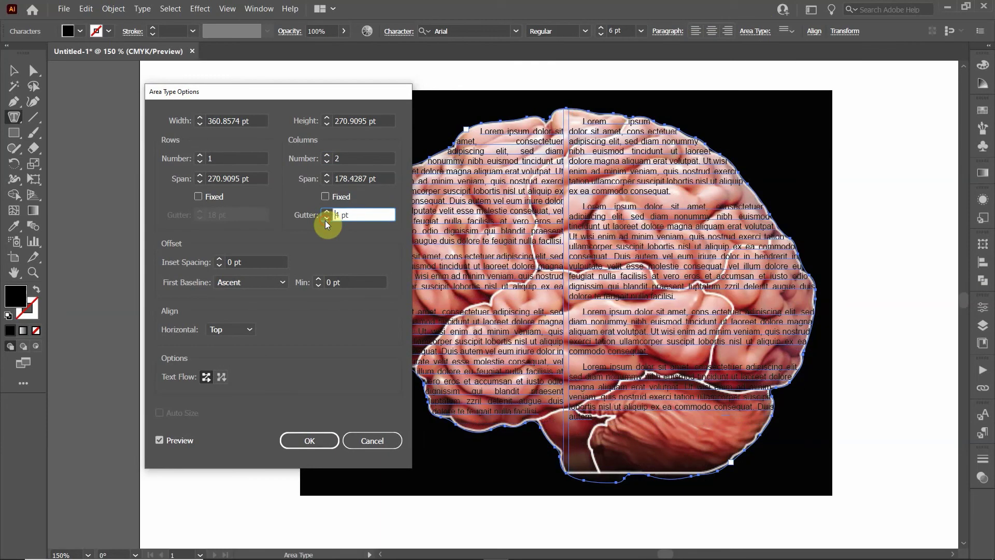
left_click(315, 440)
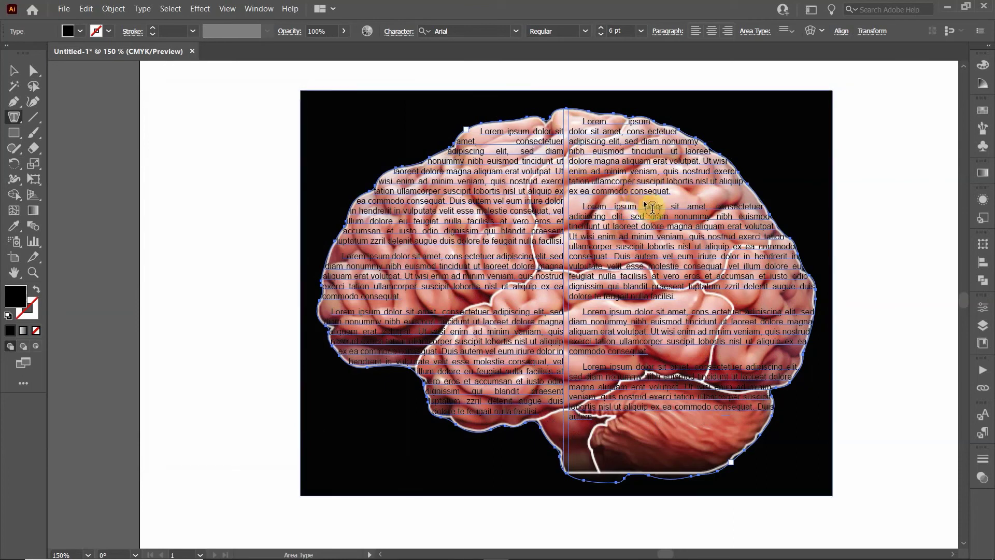
Set a 10 pt first-line indent in the Paragraph panel, then return to the Selection tool.
left_click(668, 32)
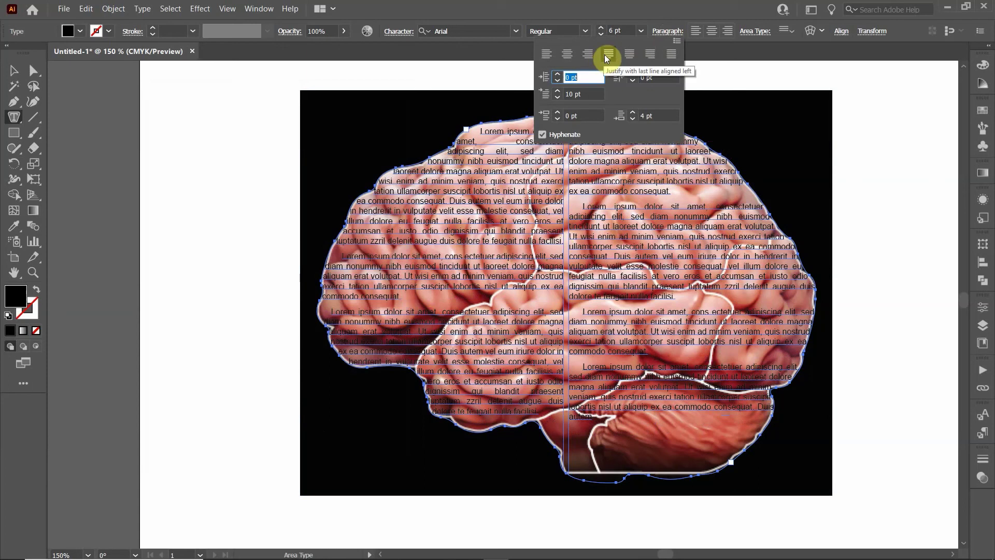
left_click(660, 30)
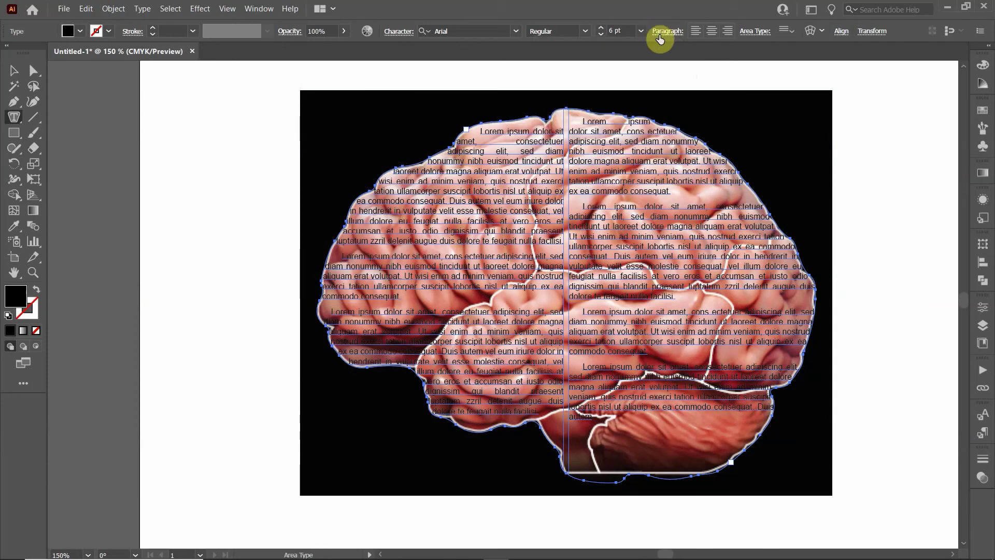
left_click(659, 33)
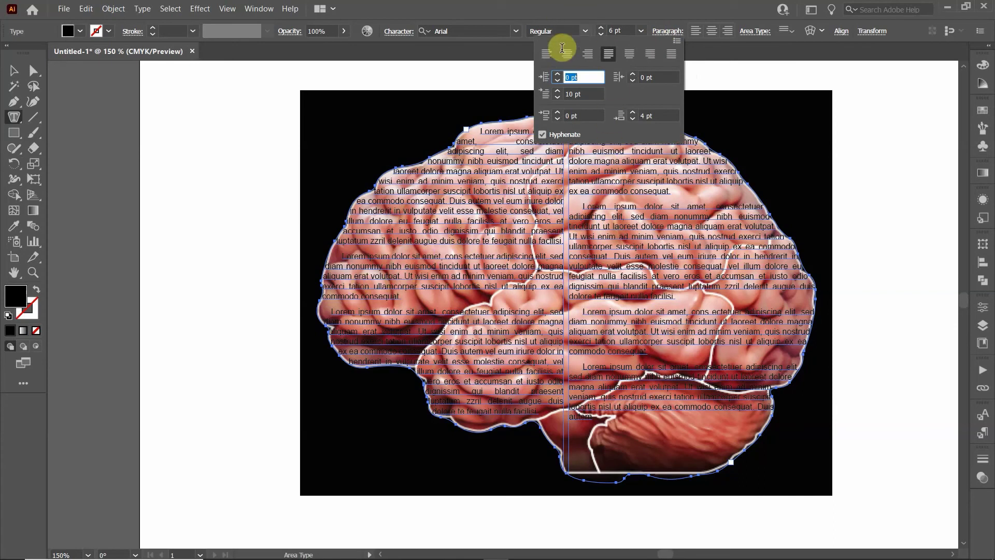
left_click(558, 91)
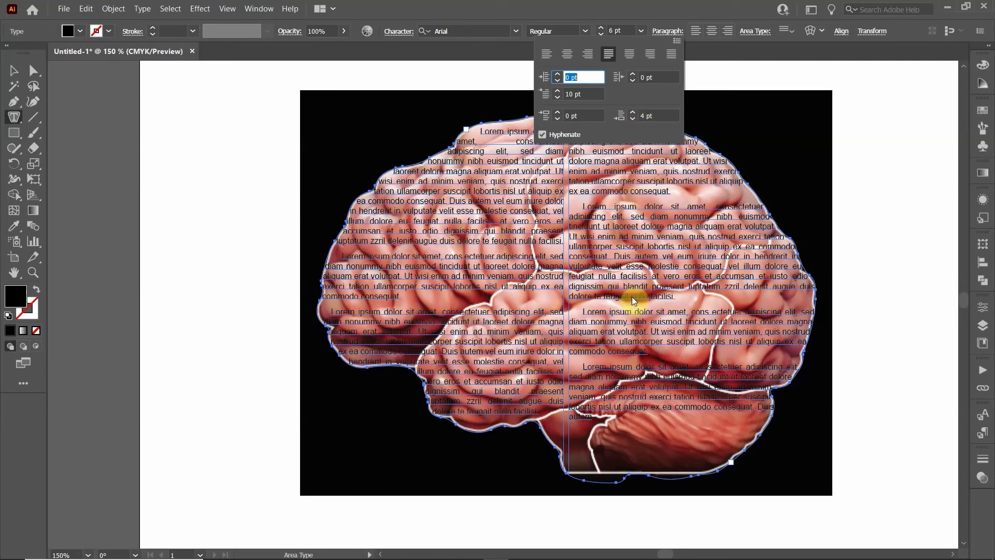
left_click(729, 9)
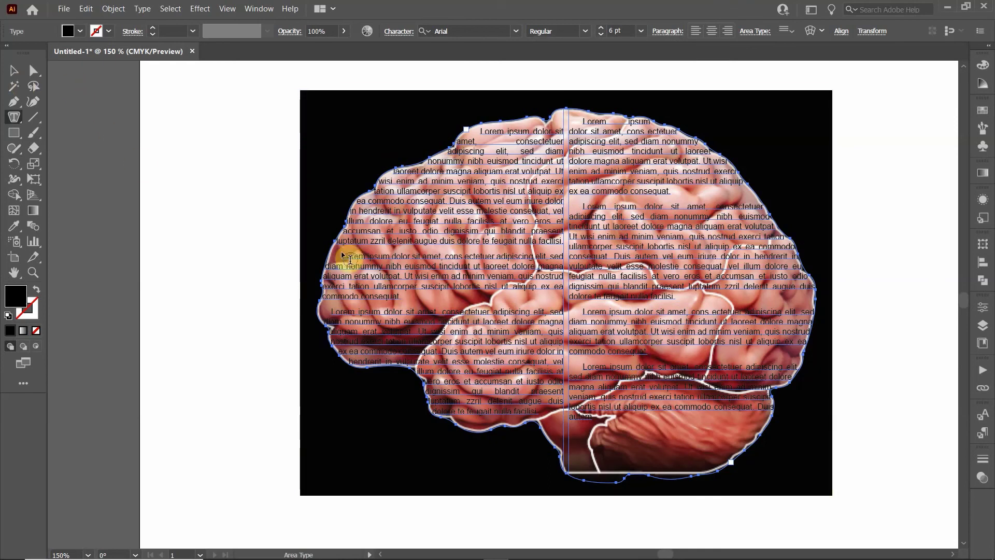
left_click(14, 70)
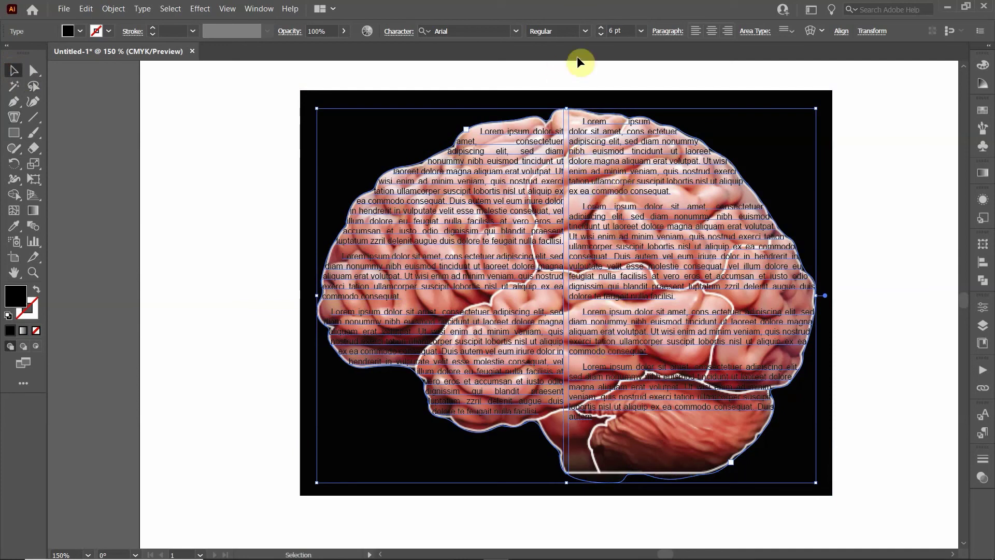
Change the text's font style to Bold, then marquee-select the text and brain photo together.
left_click(584, 32)
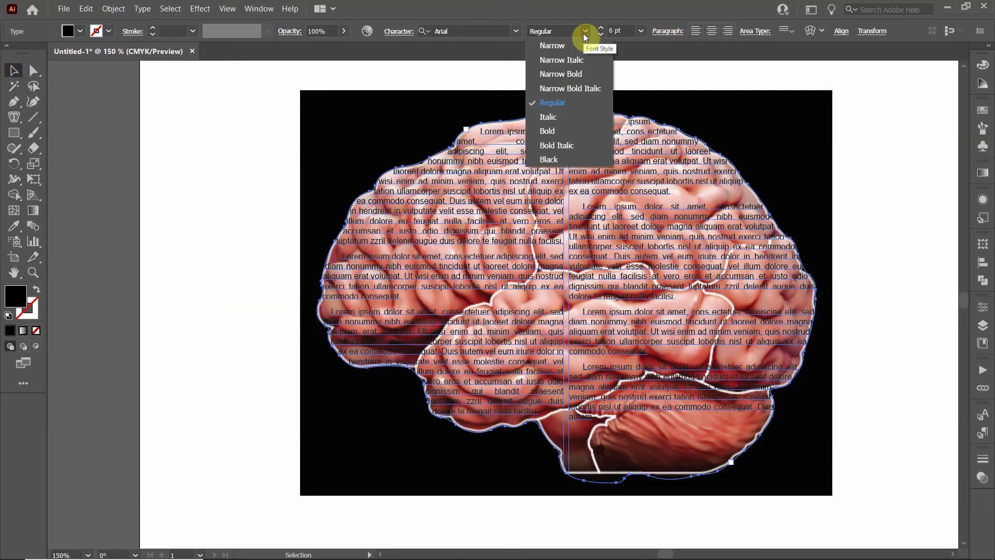
left_click(552, 131)
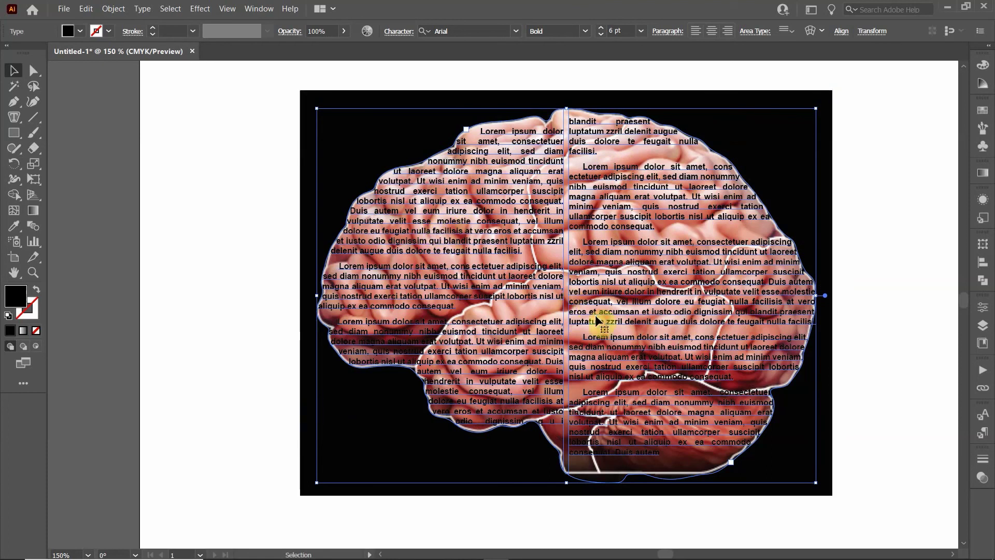
left_click(244, 129)
left_click_drag(233, 87, 883, 498)
Make a clipping mask from the text and brain photo, accept the warning, then deselect.
scroll(719, 410, "up", 2)
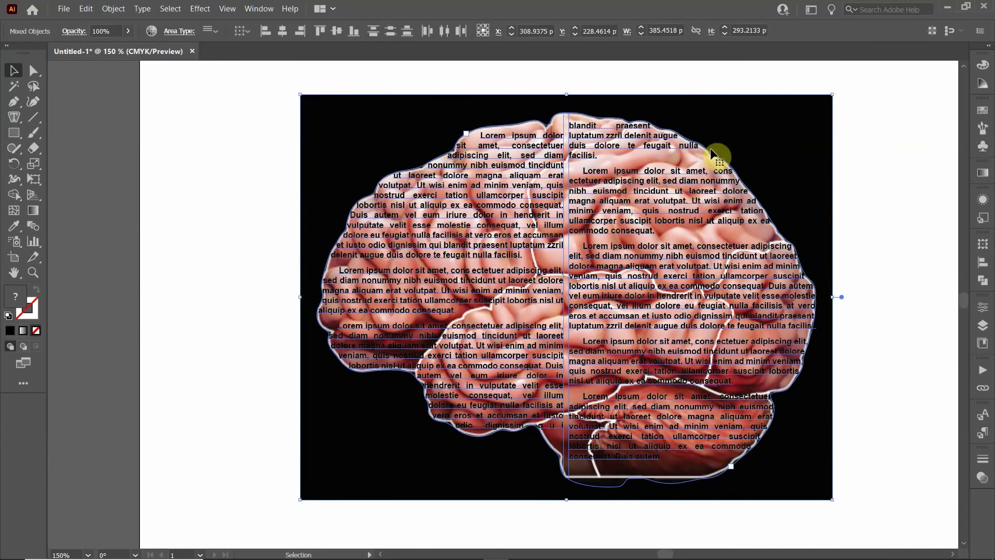
right_click(652, 151)
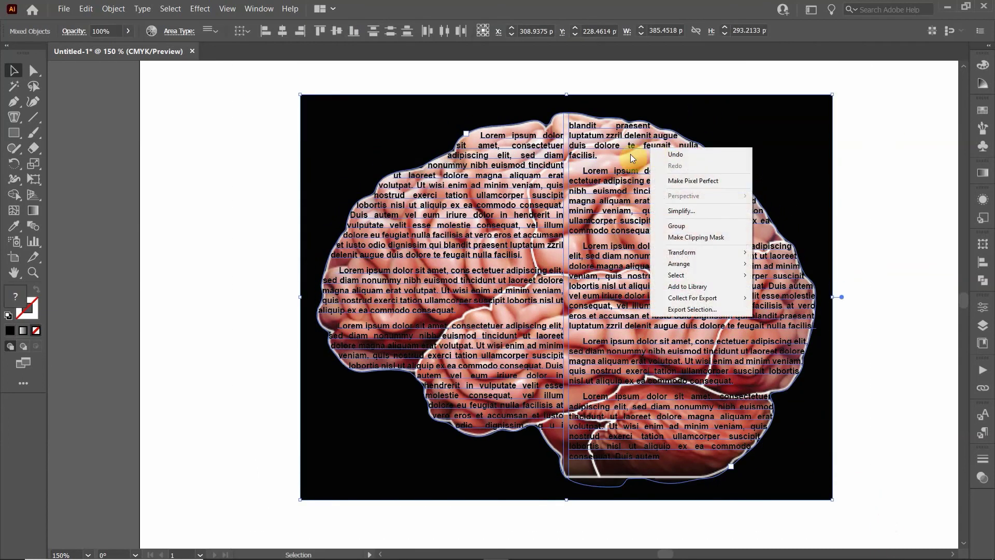
left_click(718, 239)
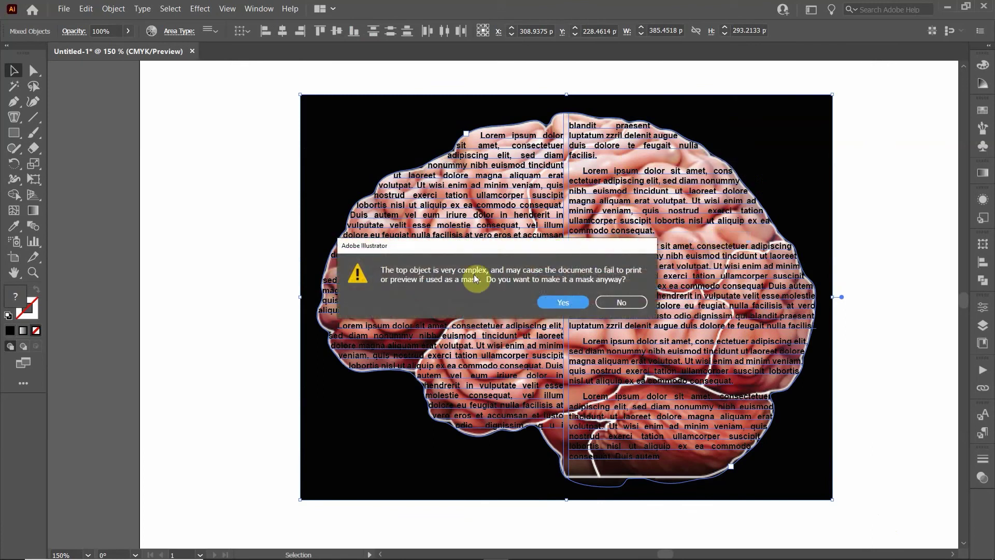
left_click(556, 301)
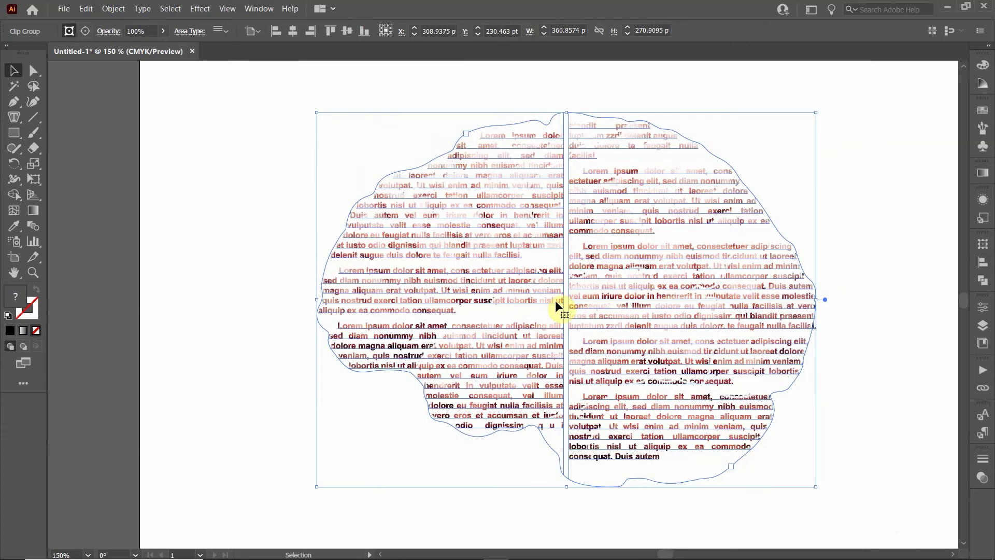
left_click(265, 220)
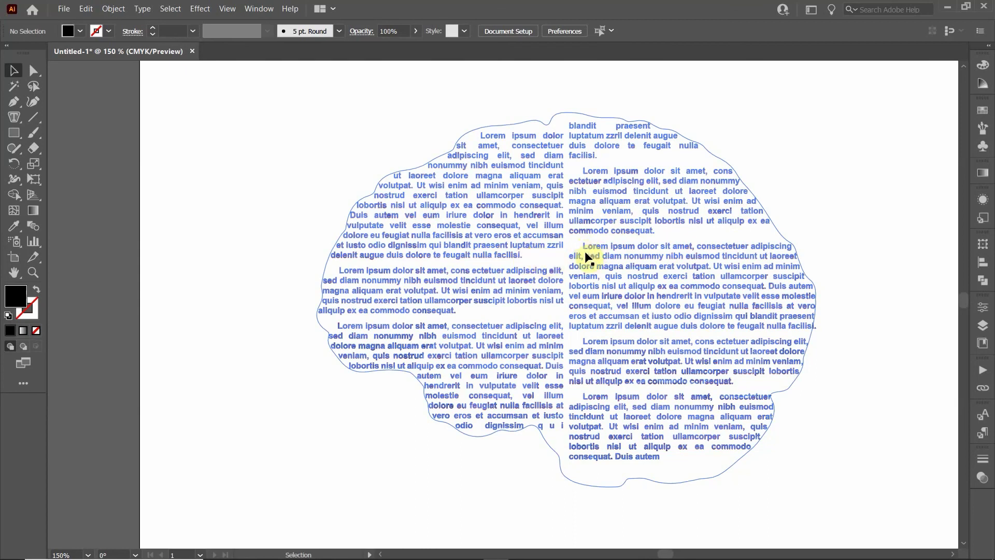
scroll(590, 256, "up", 4)
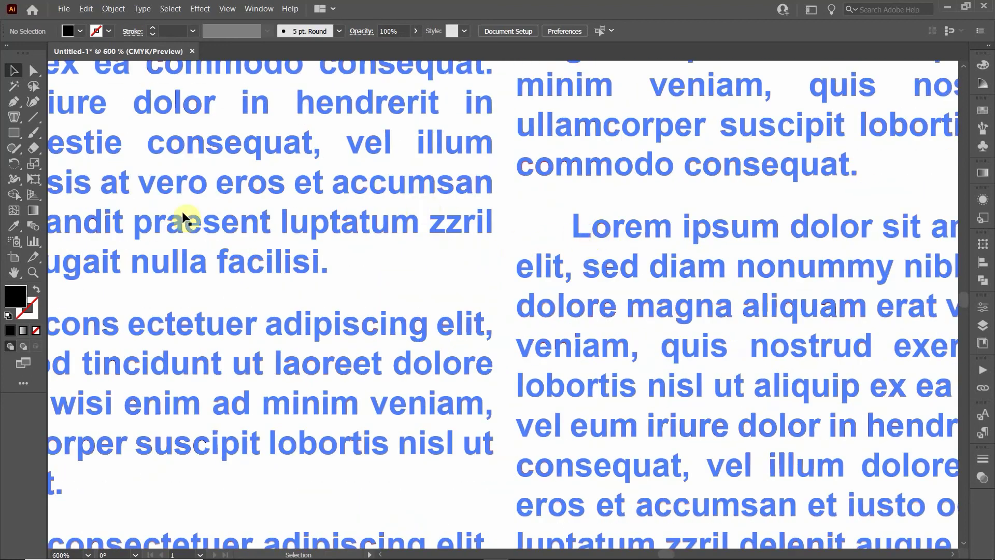
scroll(642, 169, "up", 4)
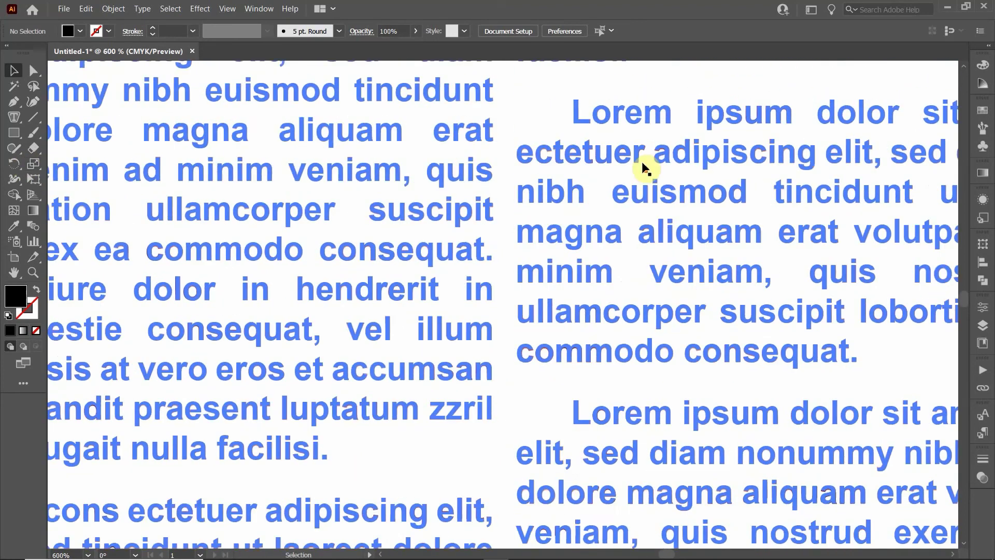
scroll(644, 167, "up", 5)
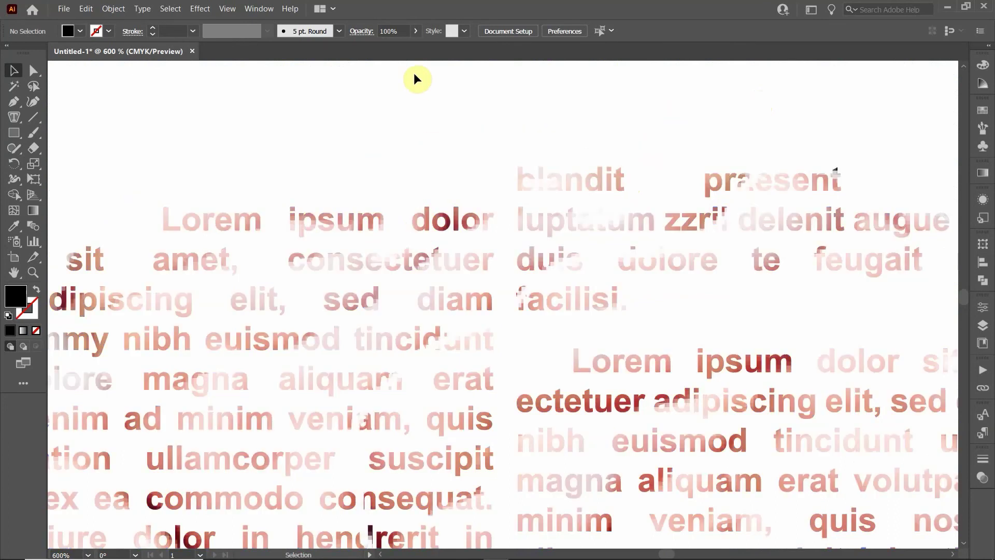
scroll(407, 96, "down", 5)
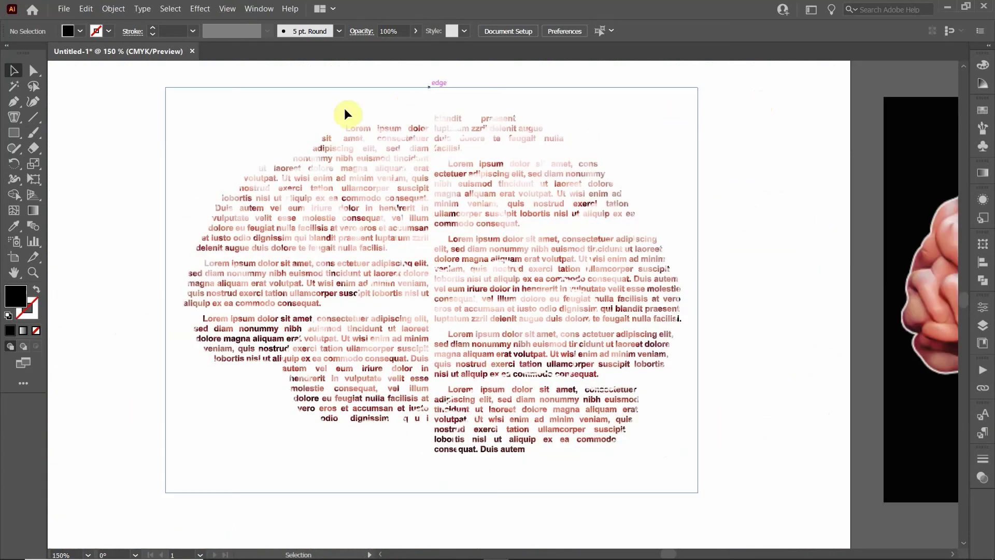
Draw a large black rectangle across the artboard.
left_click(15, 133)
left_click_drag(136, 108, 794, 494)
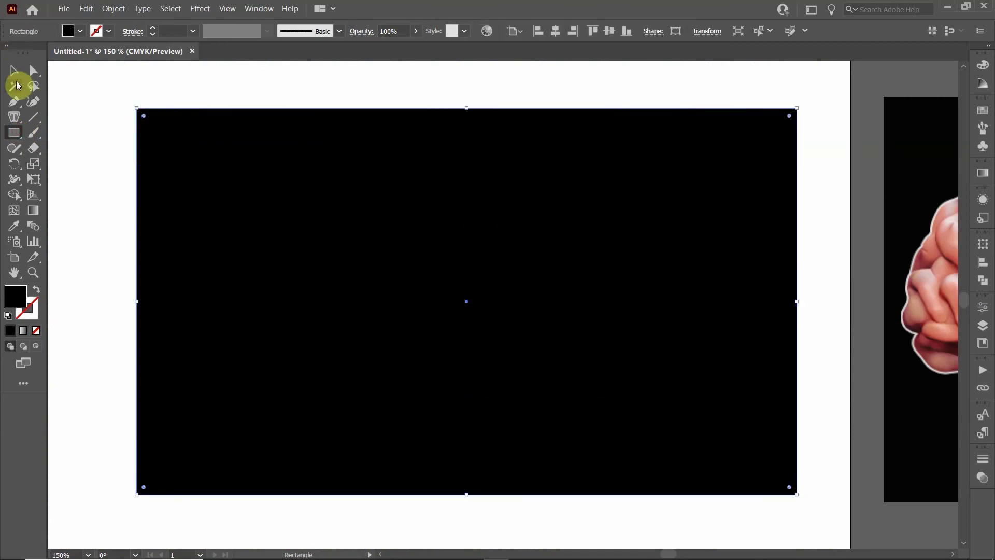
left_click(14, 71)
Send the black rectangle to the back and center it behind the brain text.
right_click(178, 127)
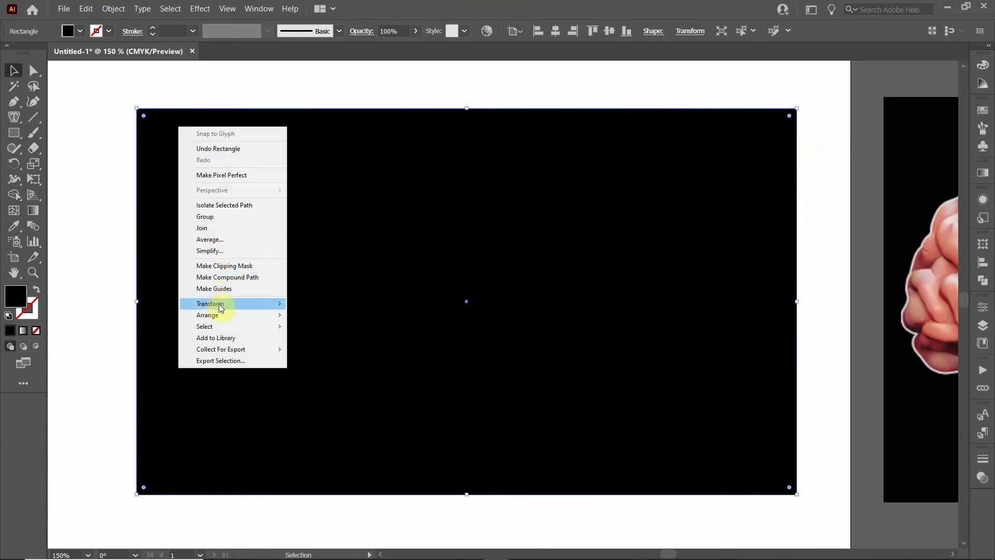
mouse_move(246, 316)
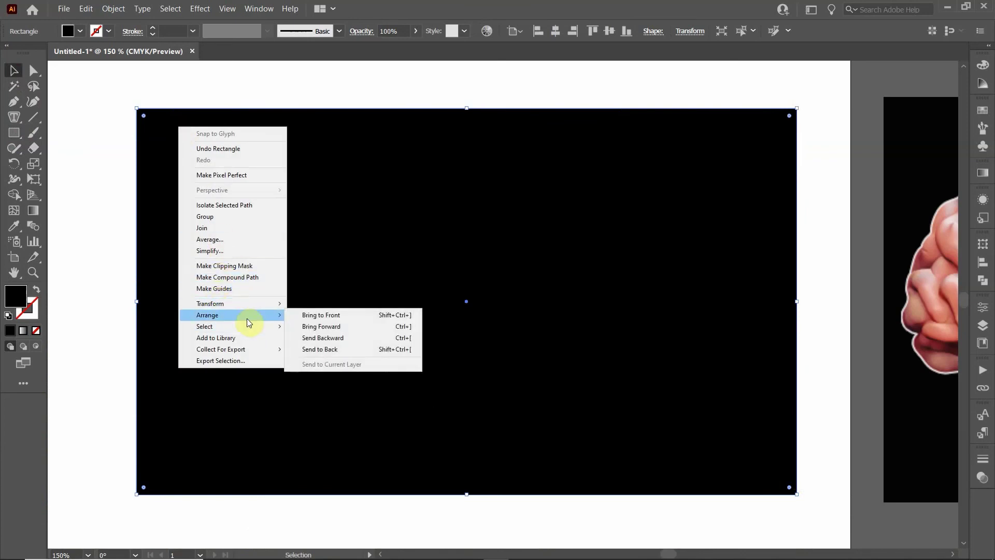
left_click(320, 351)
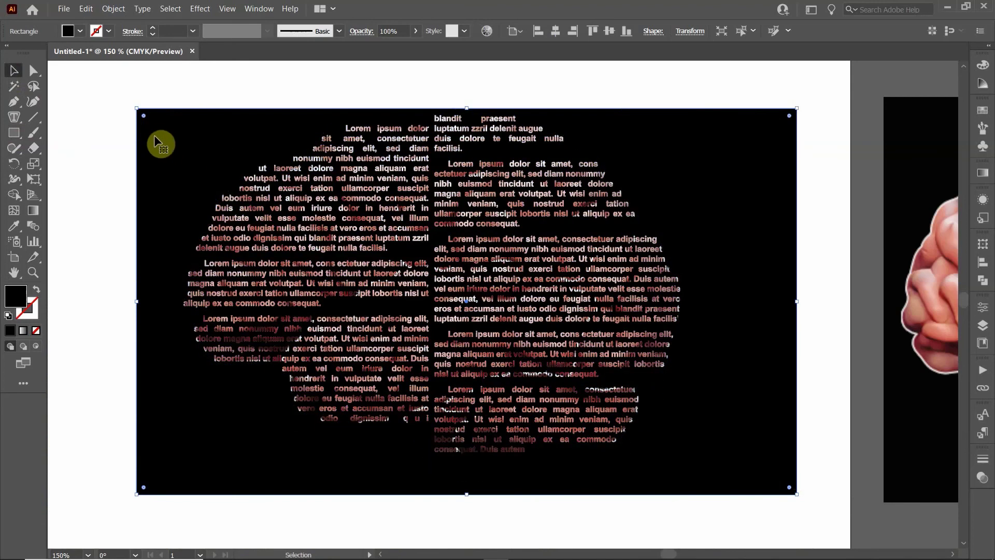
left_click_drag(154, 136, 125, 300)
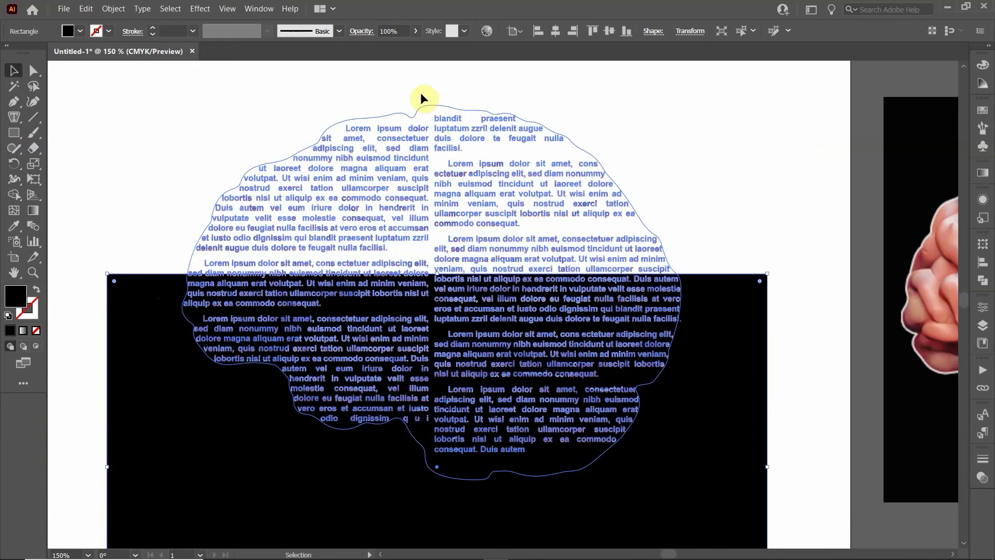
left_click_drag(155, 386, 193, 330)
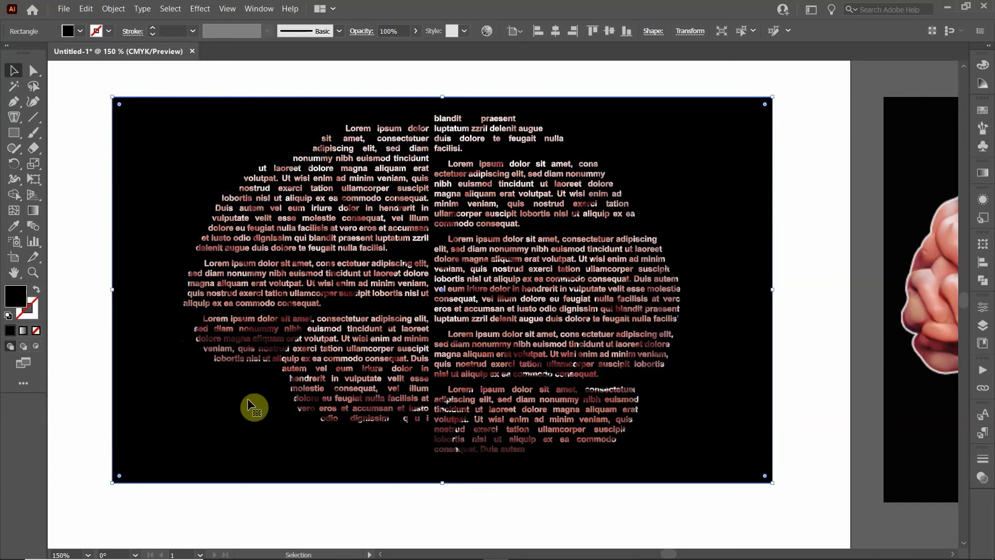
left_click(291, 501)
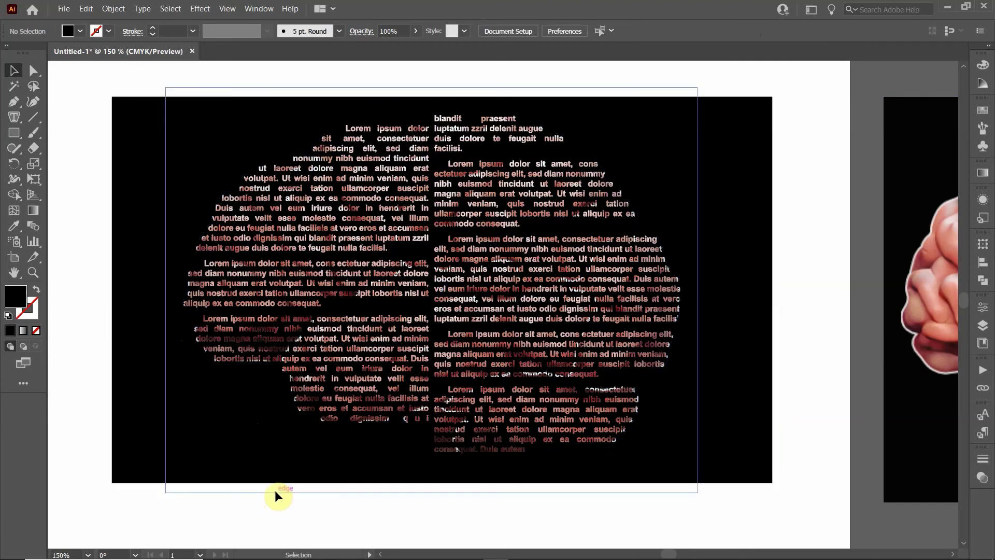
scroll(275, 490, "down", 2)
scroll(276, 499, "up", 1)
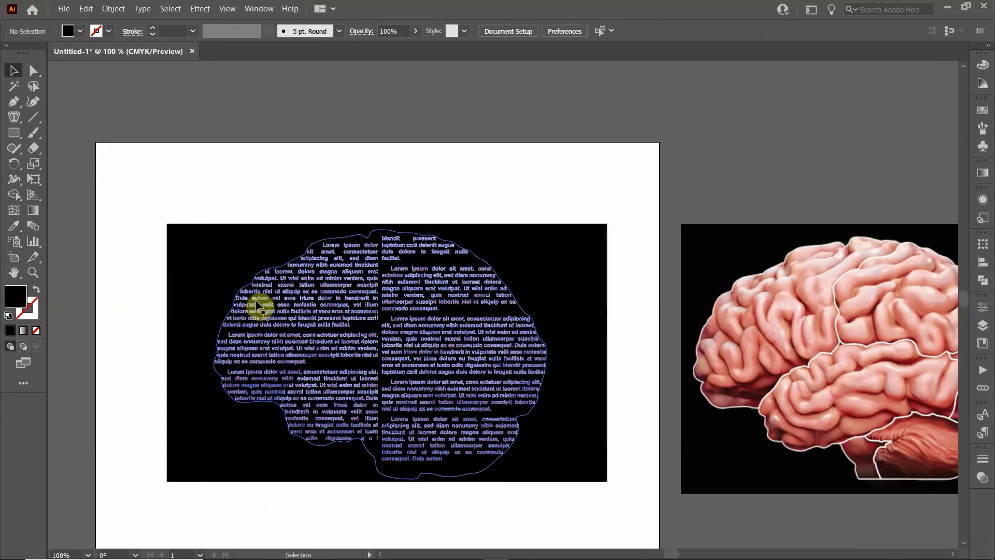